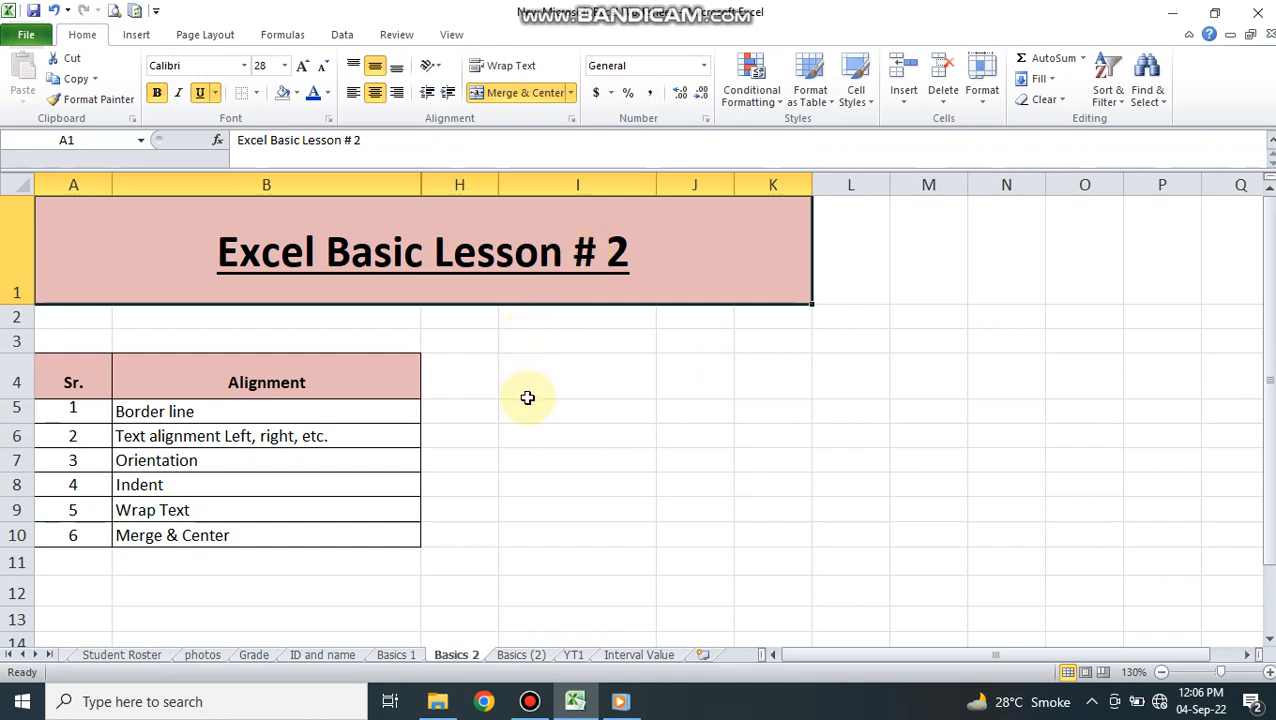
Examine the alignment topics listed from Border line to Merge & Center in cells B5 to B10
{"action": "left_click", "coordinate": [372, 405]}
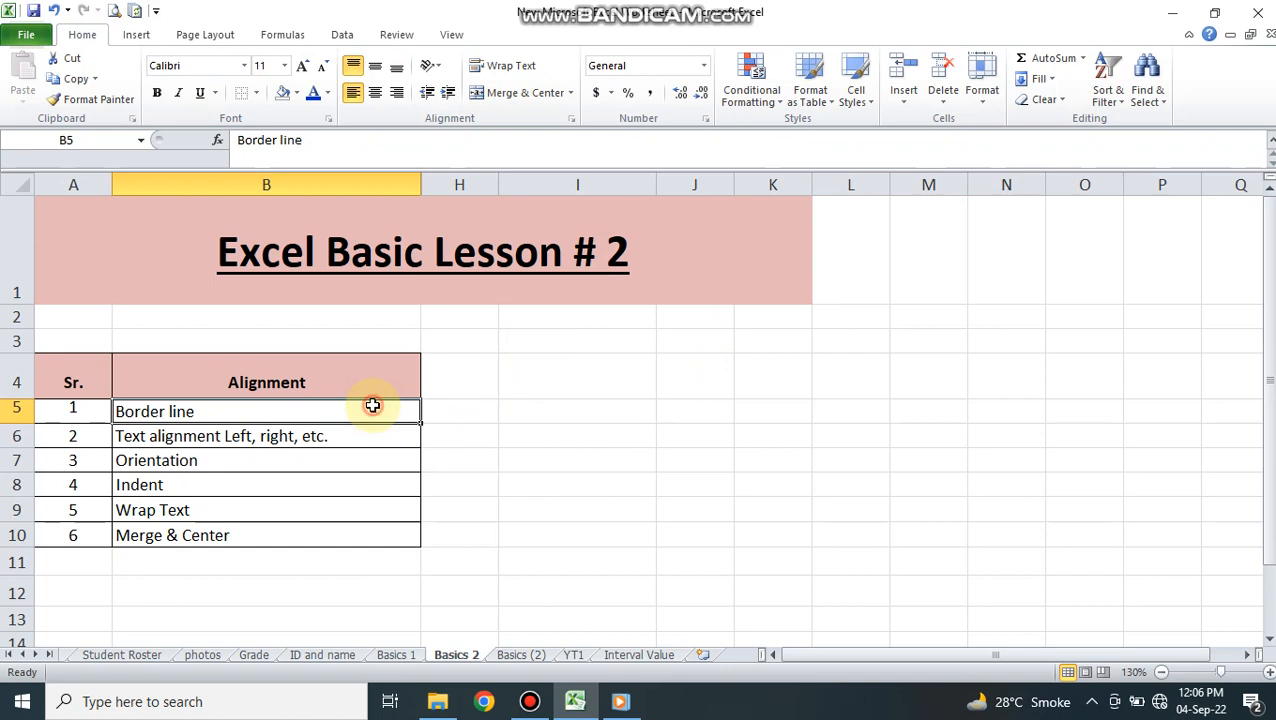
{"action": "double_click", "coordinate": [372, 405]}
{"action": "key", "text": "Return"}
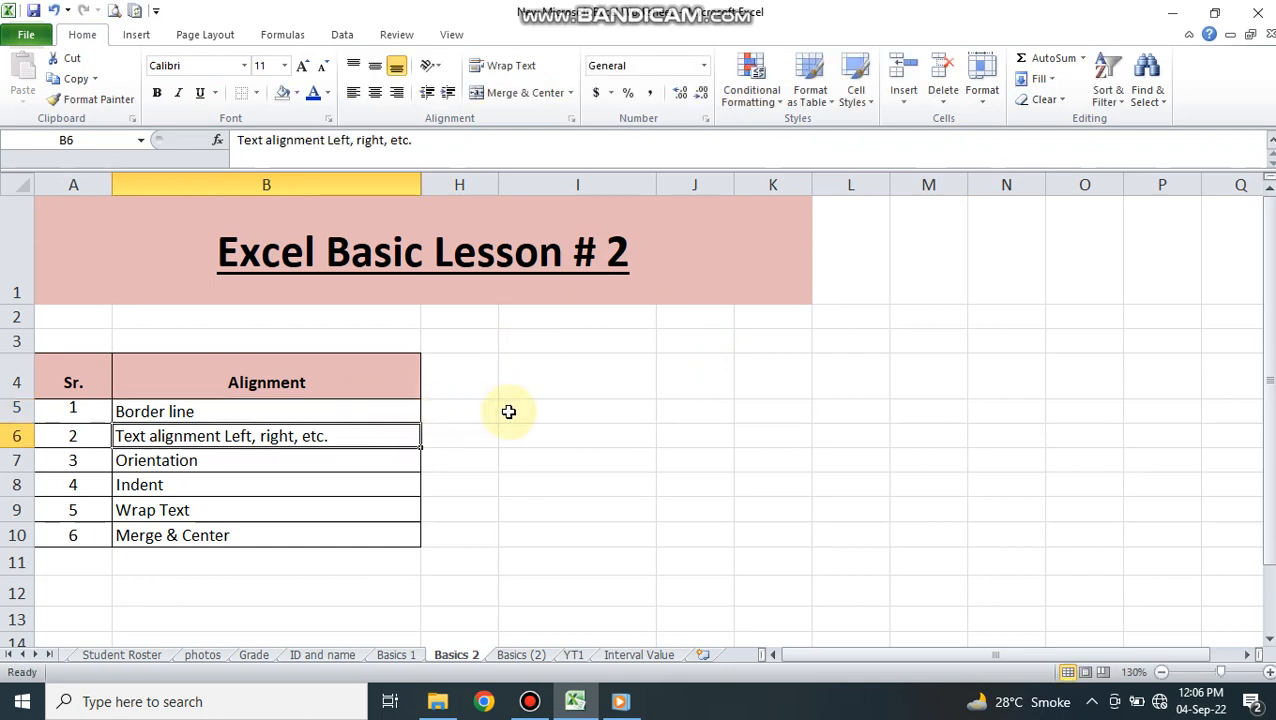
{"action": "left_click", "coordinate": [593, 417]}
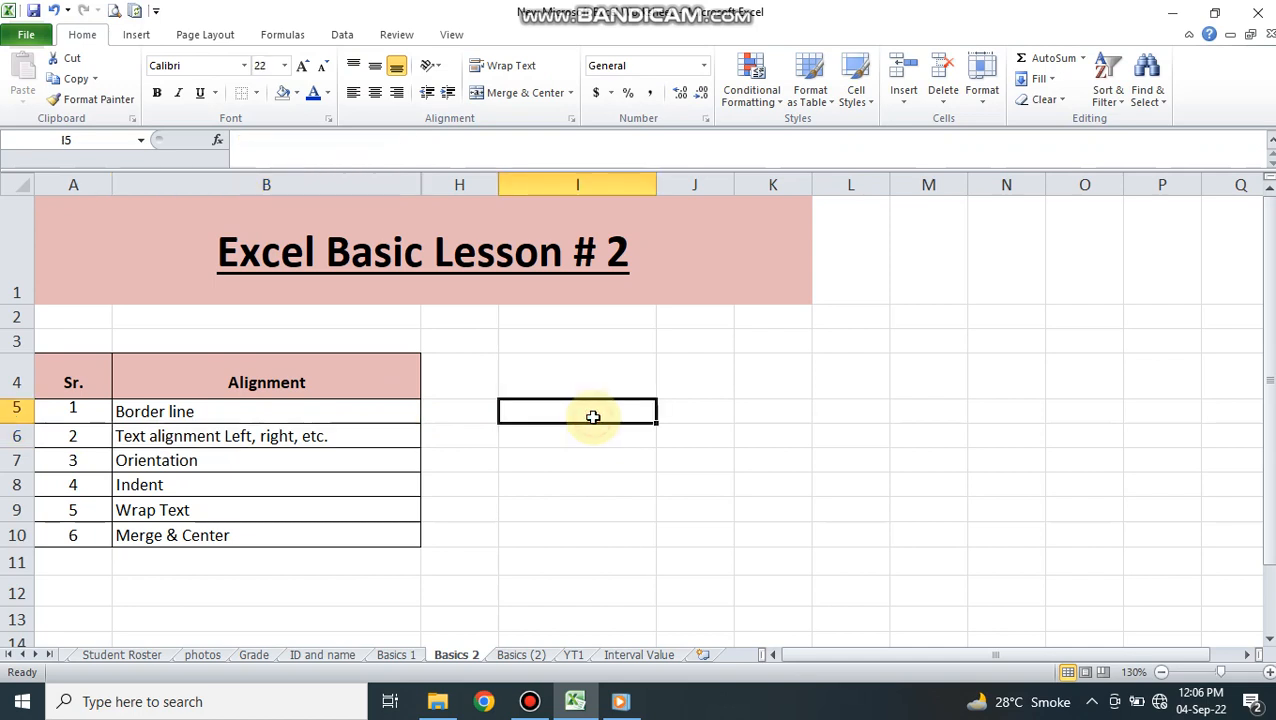
{"action": "left_click", "coordinate": [340, 371]}
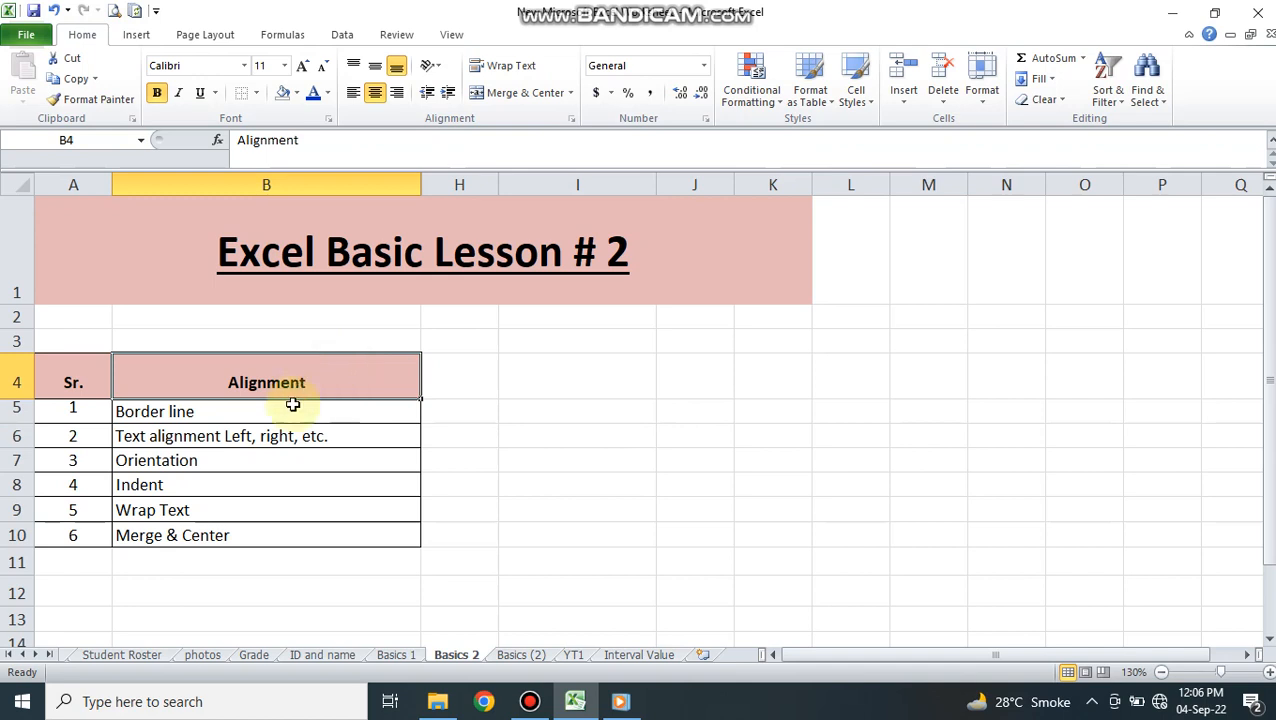
{"action": "left_click", "coordinate": [264, 432]}
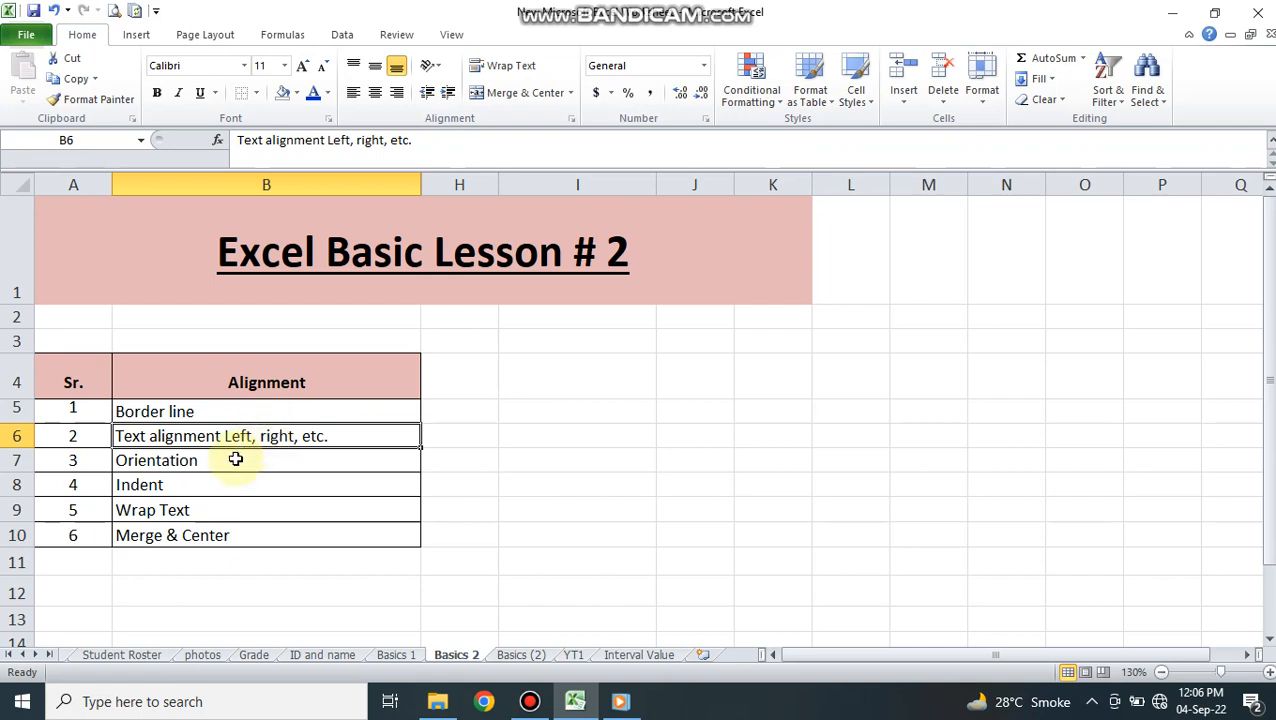
{"action": "left_click", "coordinate": [232, 460]}
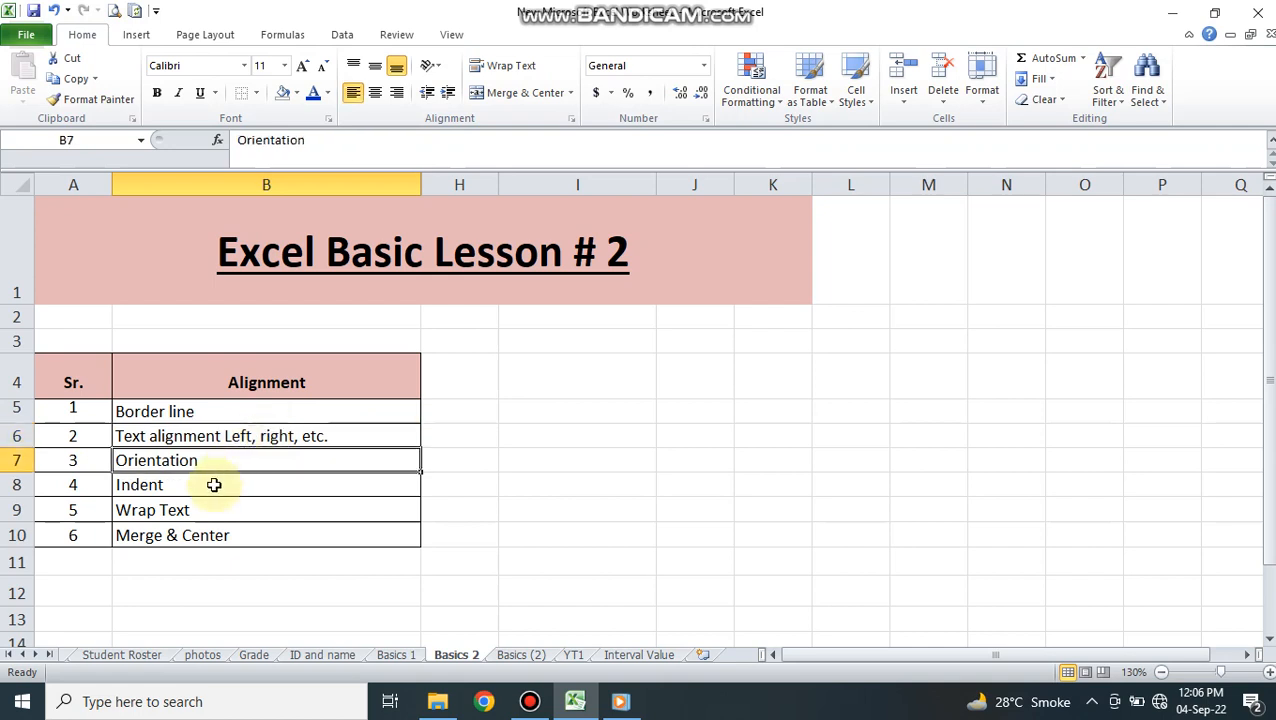
{"action": "left_click", "coordinate": [214, 484]}
{"action": "left_click", "coordinate": [199, 511]}
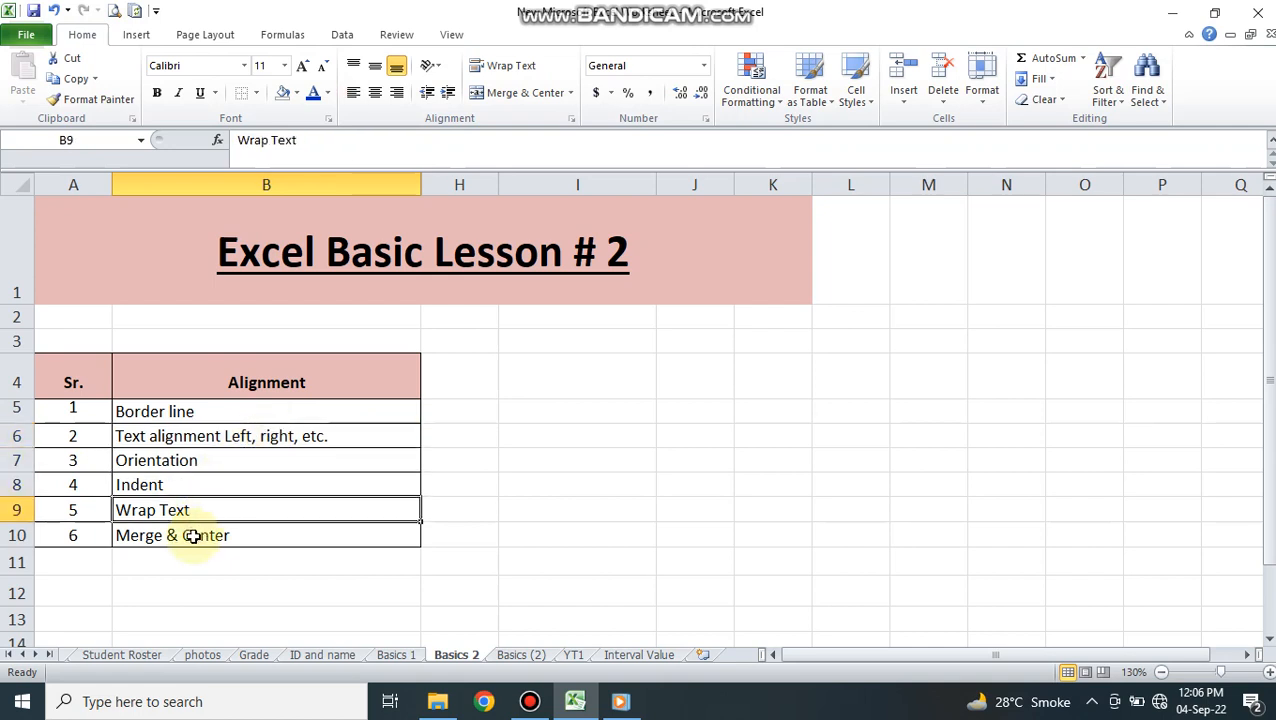
{"action": "left_click", "coordinate": [193, 536]}
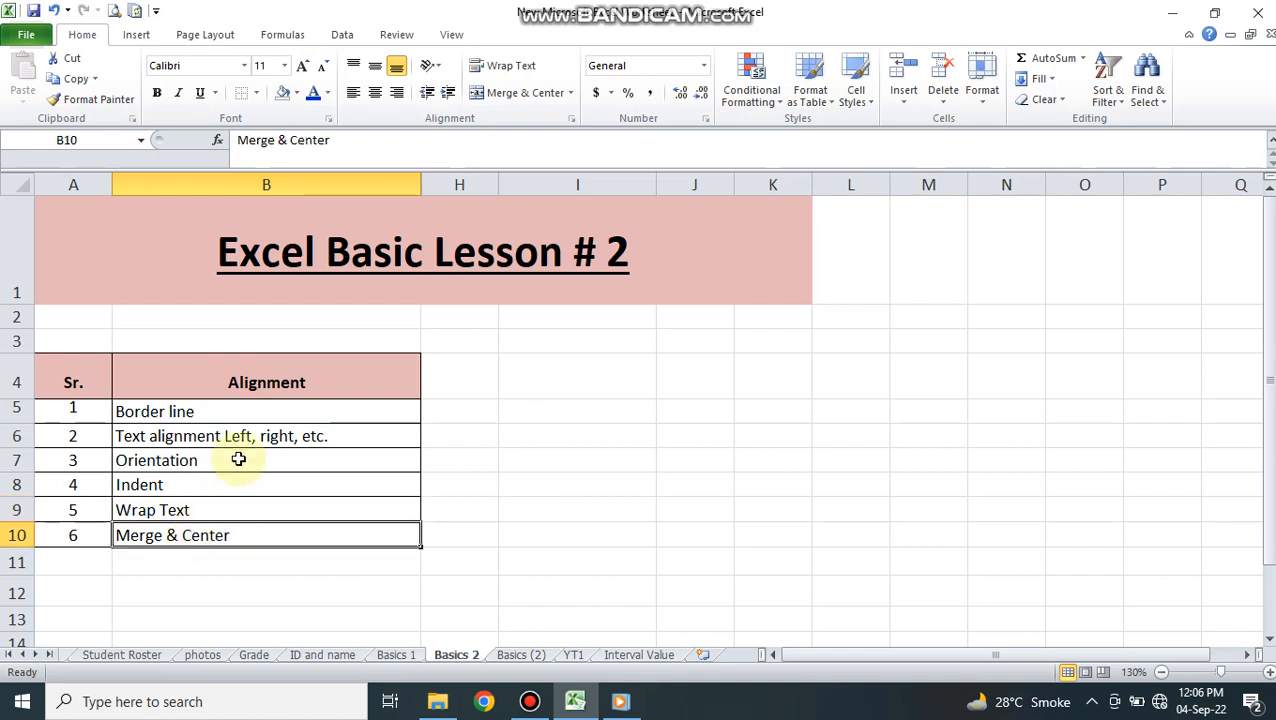
{"action": "left_click", "coordinate": [262, 420]}
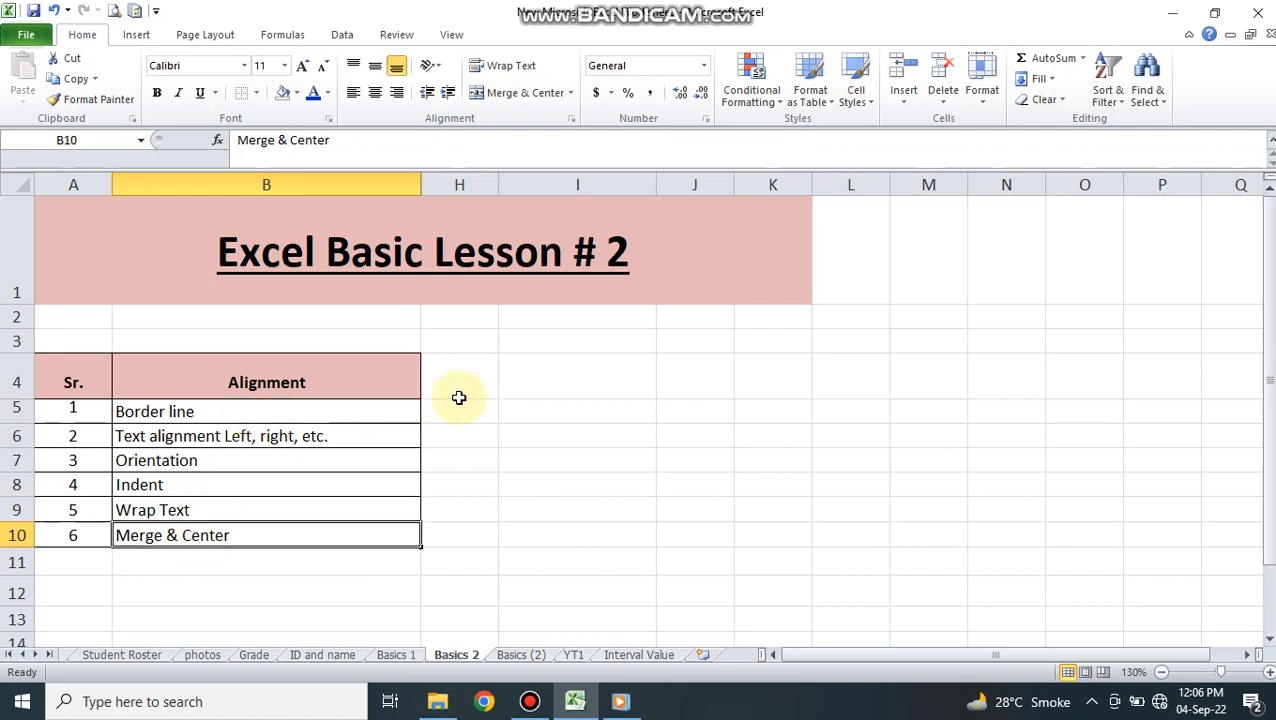
{"action": "left_click", "coordinate": [541, 386]}
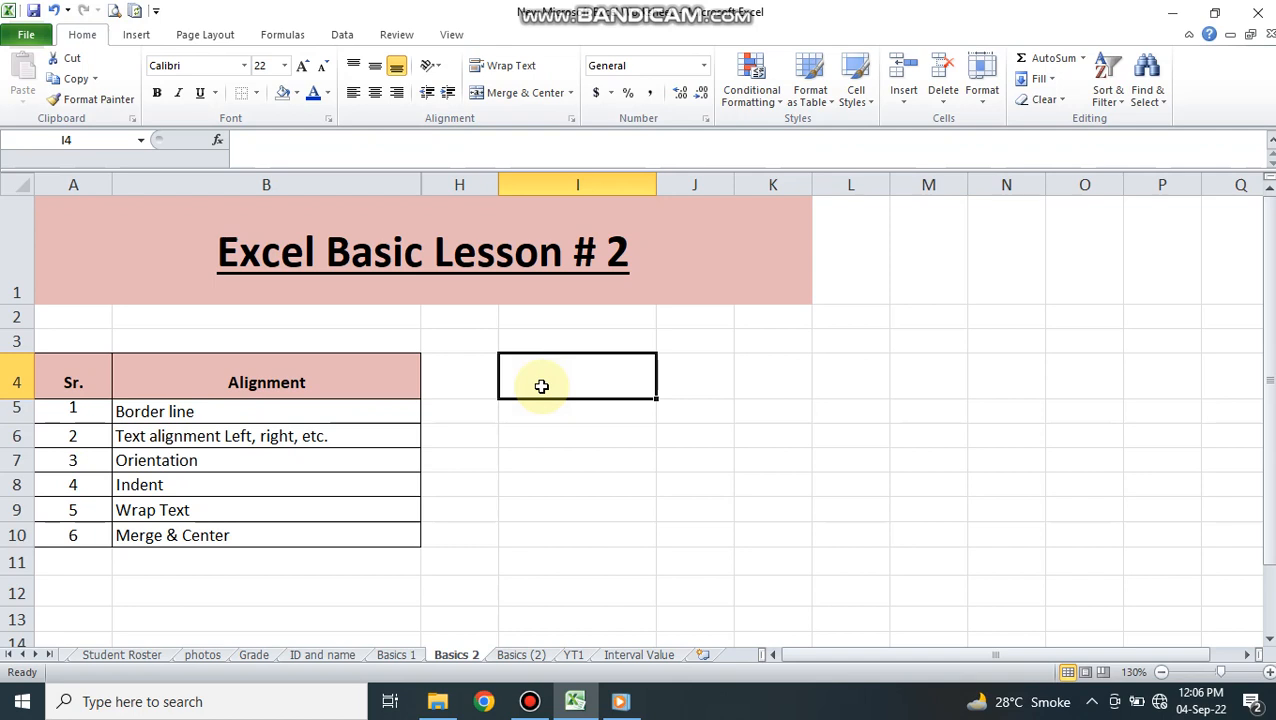
{"action": "type", "text": "Excel Ba"}
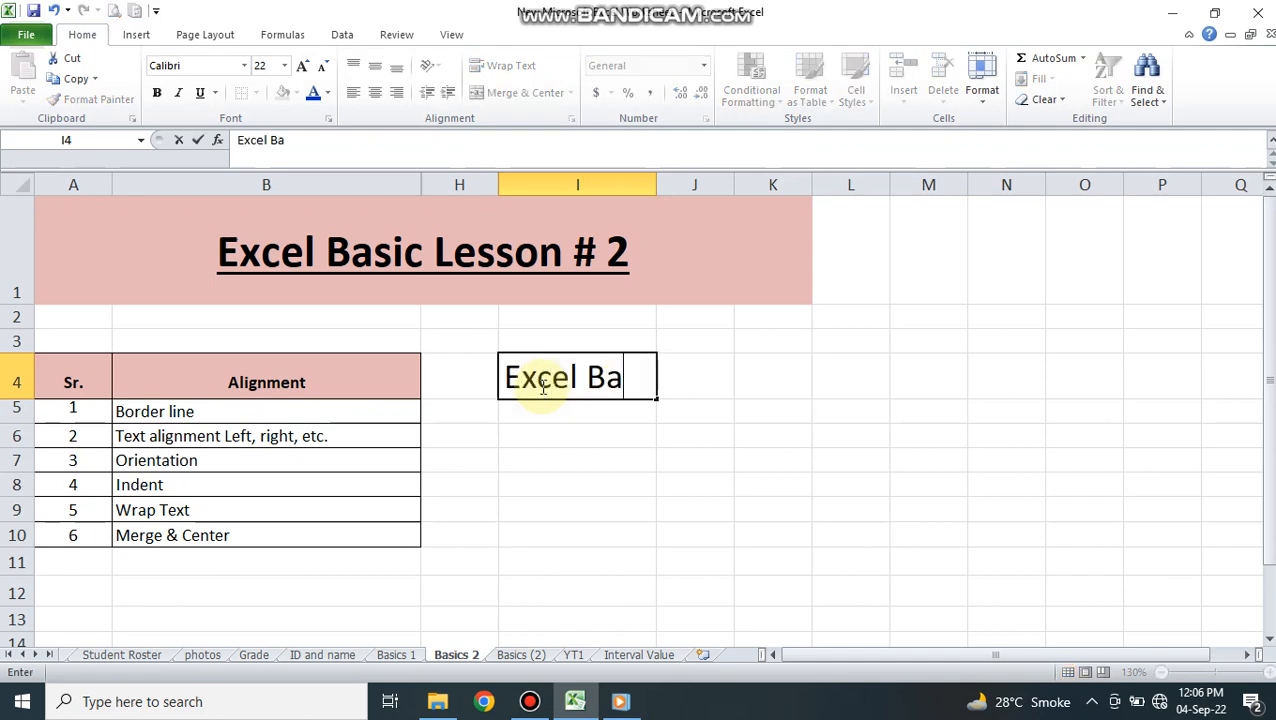
{"action": "type", "text": "si"}
{"action": "key", "text": "Escape"}
Enter "Borderline" in cell I4 and widen column I so the text fits with room to spare
{"action": "type", "text": "Bor"}
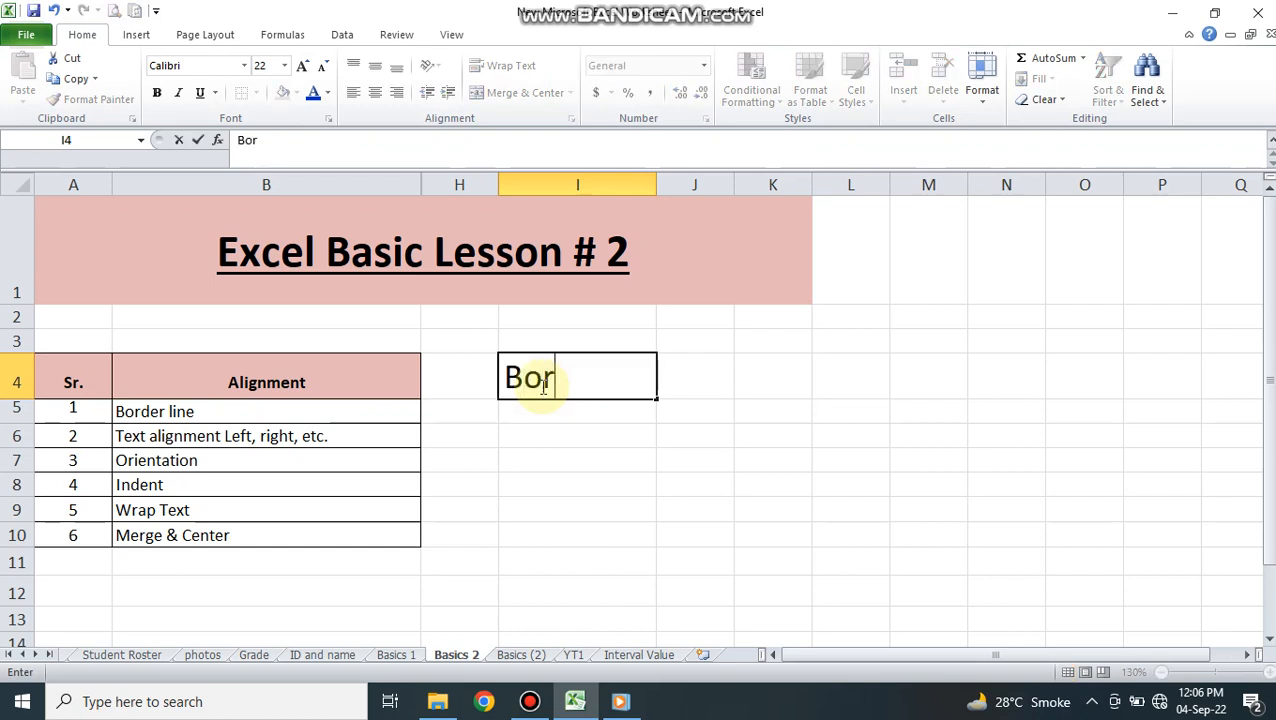
{"action": "type", "text": "derline"}
{"action": "key", "text": "Return"}
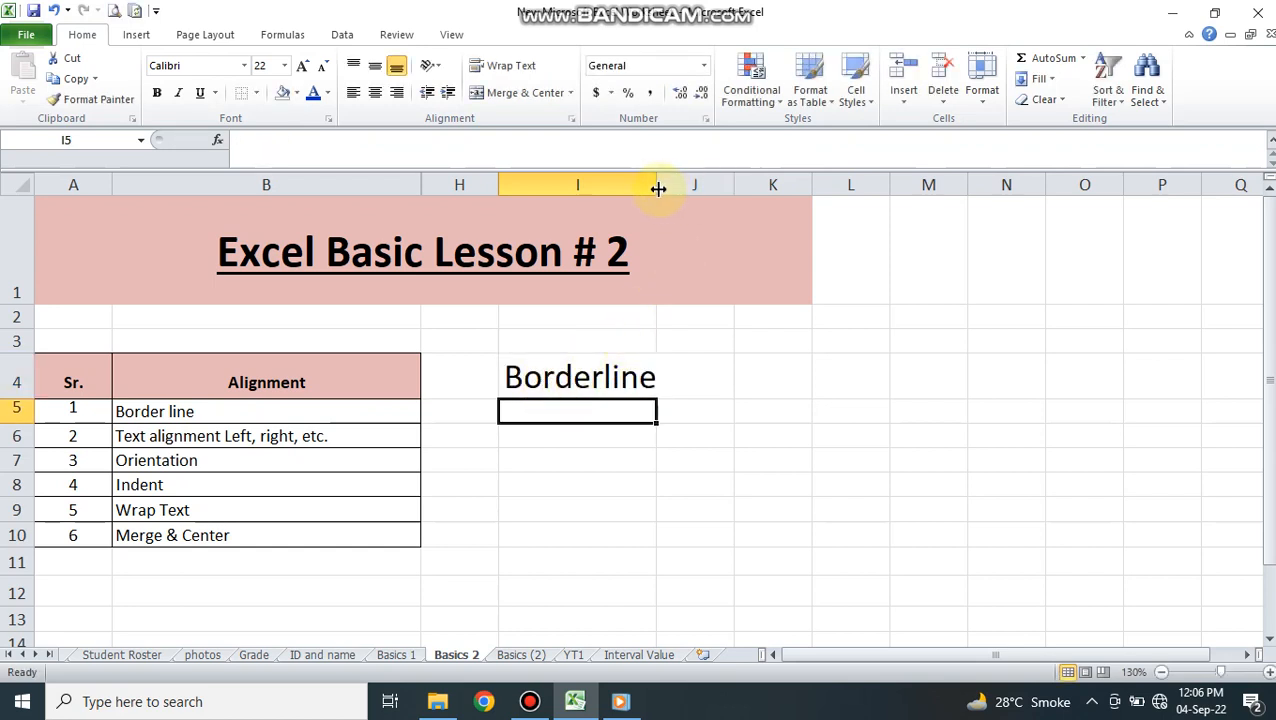
{"action": "left_click_drag", "start_coordinate": [658, 187], "coordinate": [699, 187]}
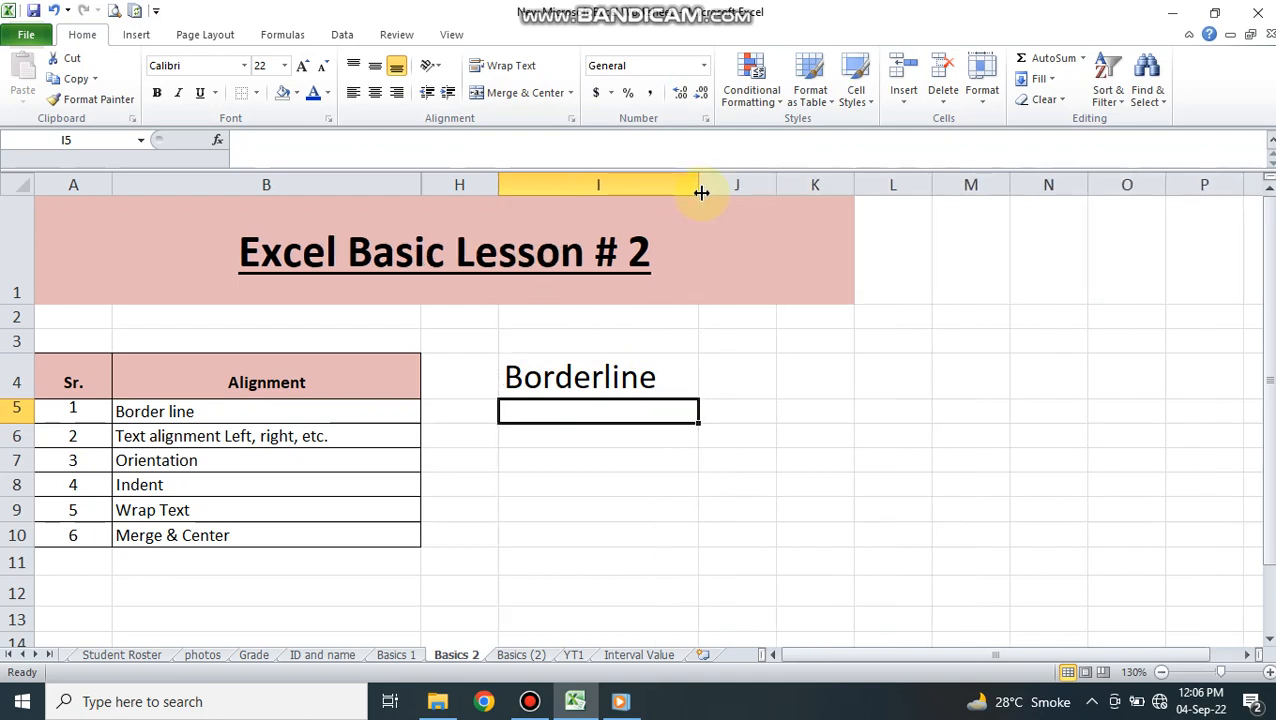
Apply a Bottom Border to the Borderline cell I4
{"action": "left_click", "coordinate": [572, 378]}
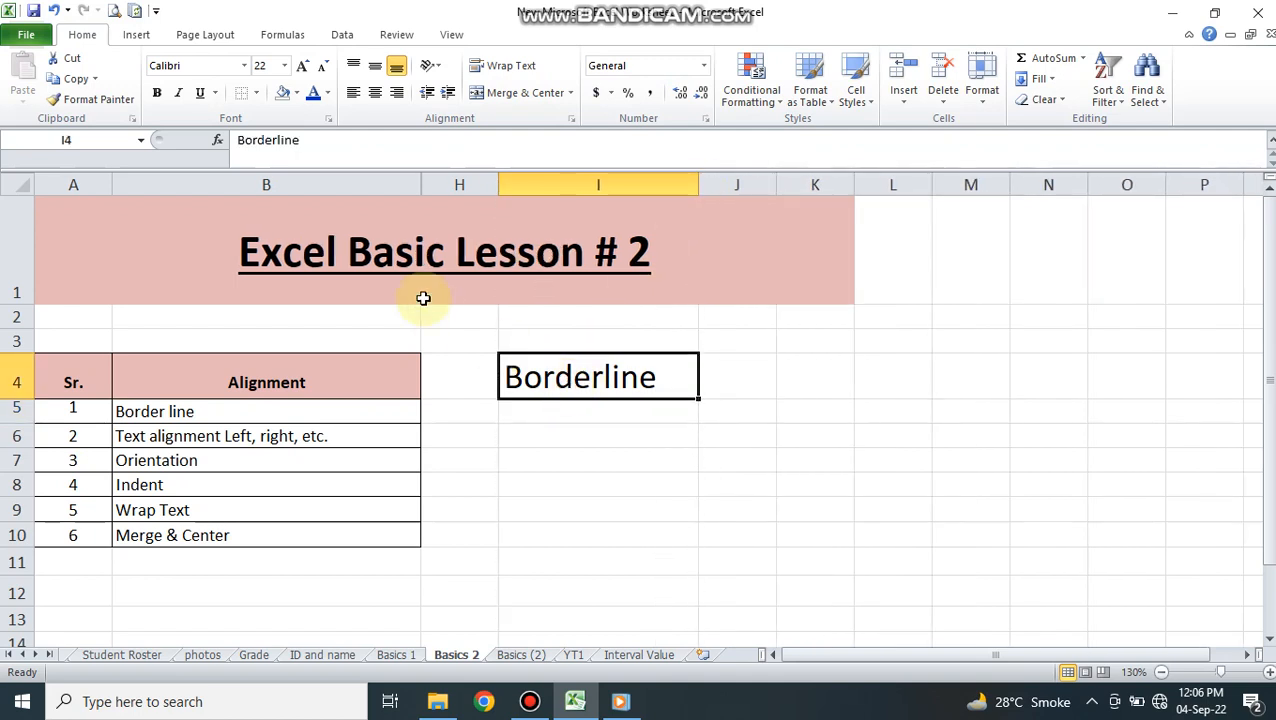
{"action": "left_click", "coordinate": [255, 97]}
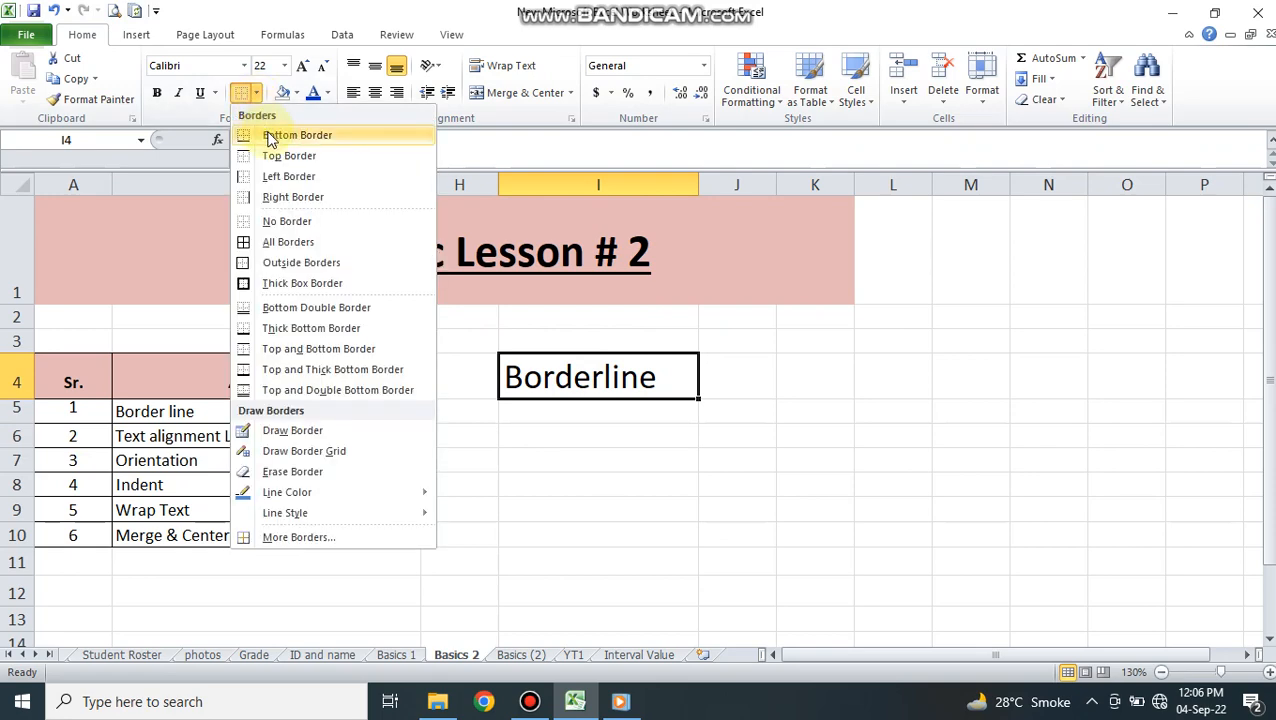
{"action": "left_click", "coordinate": [270, 136]}
{"action": "left_click", "coordinate": [595, 513]}
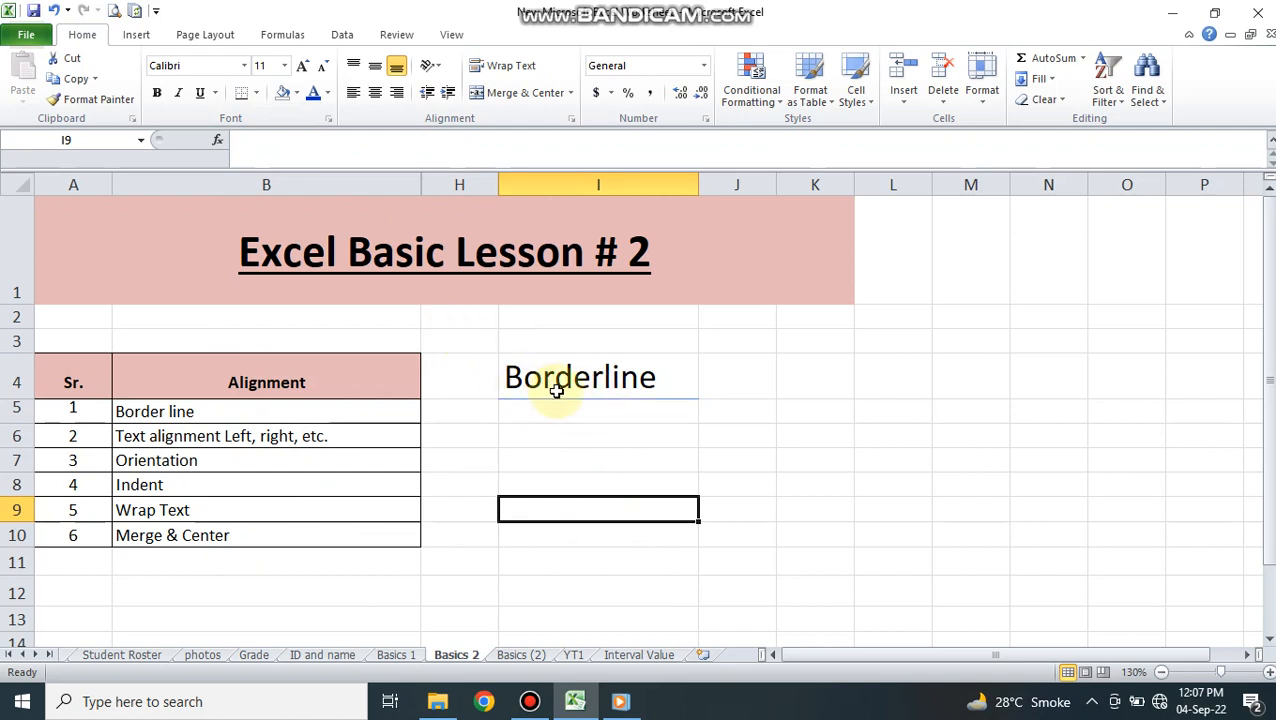
Set the border line color to Automatic and draw a line along the top edge of cell I4
{"action": "left_click", "coordinate": [547, 390]}
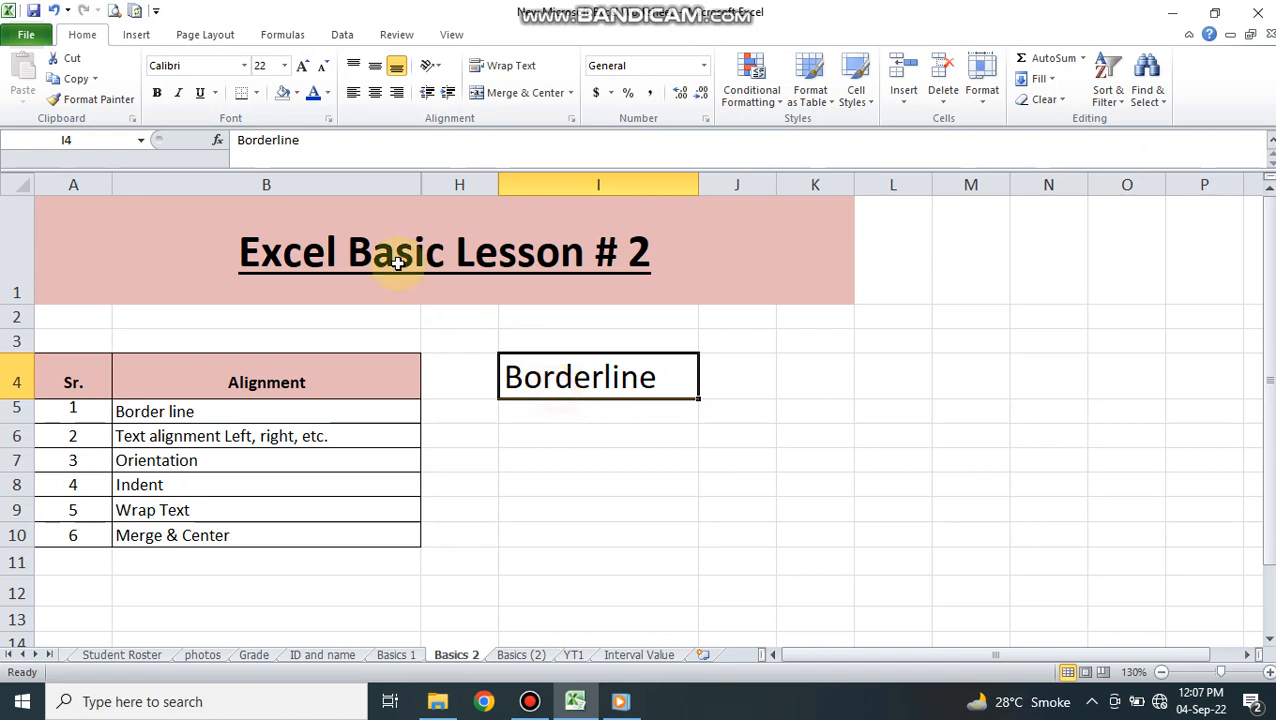
{"action": "left_click", "coordinate": [256, 92]}
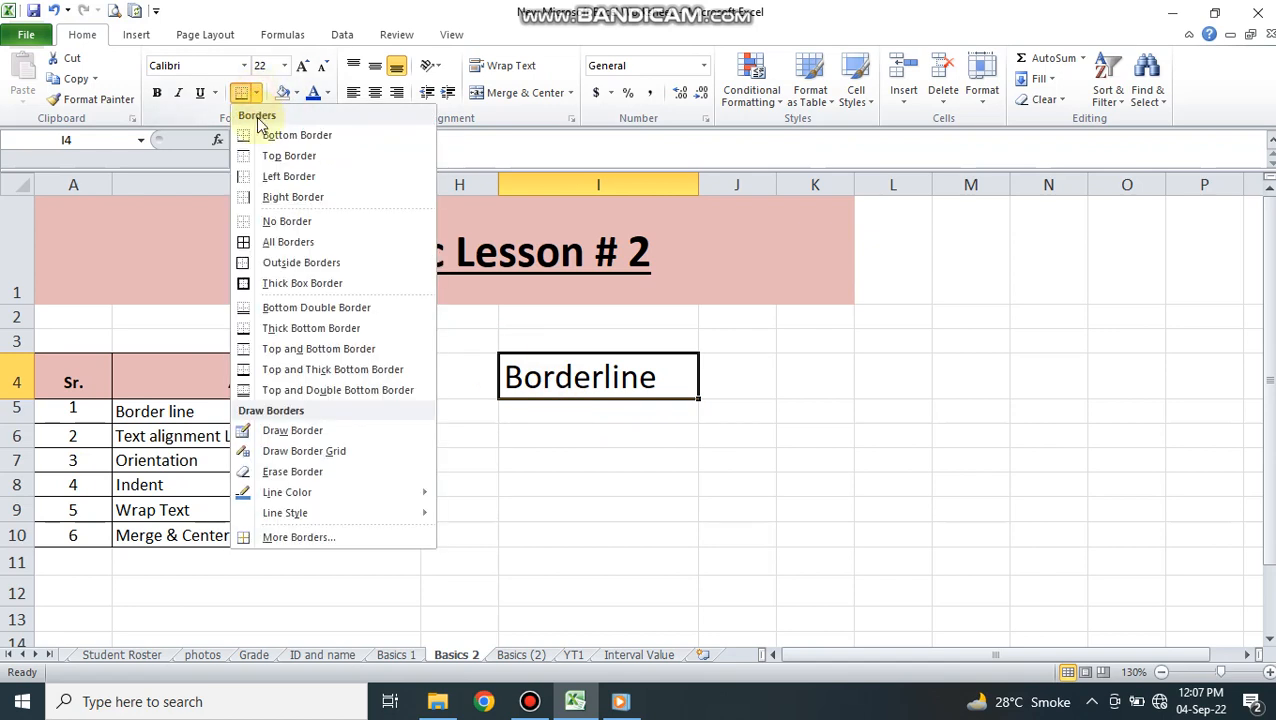
{"action": "mouse_move", "coordinate": [315, 491]}
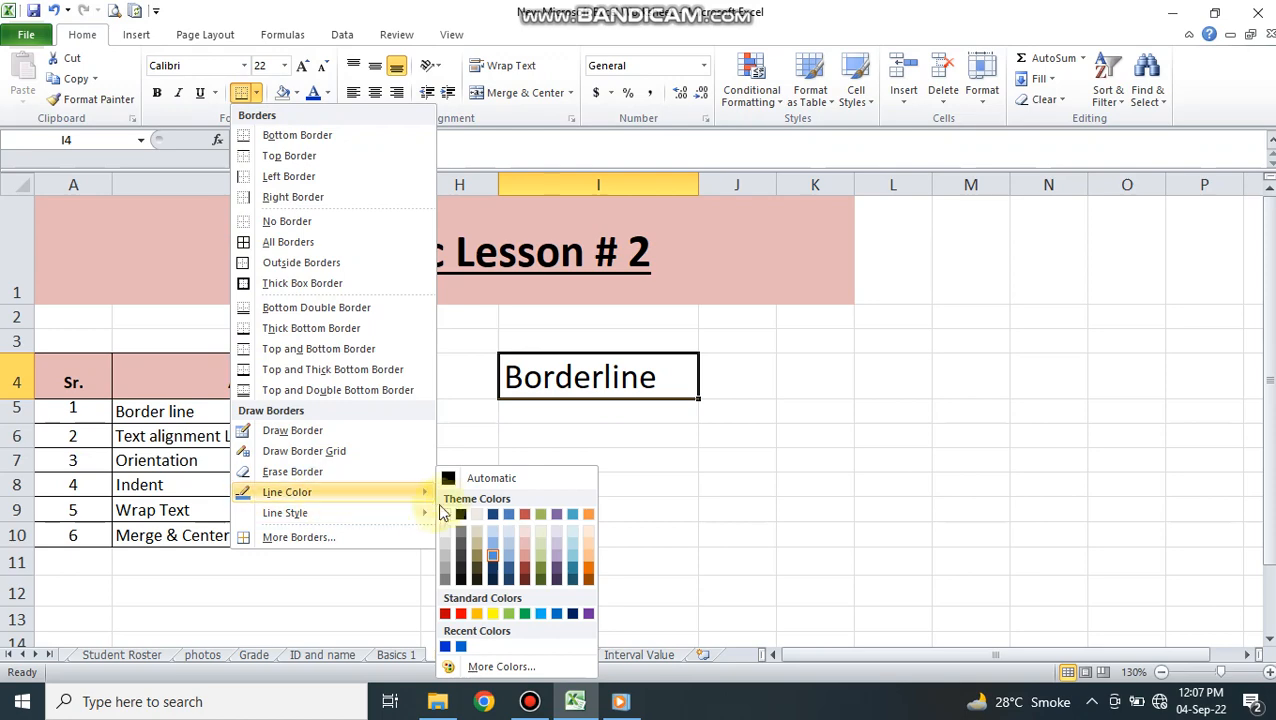
{"action": "left_click", "coordinate": [463, 487]}
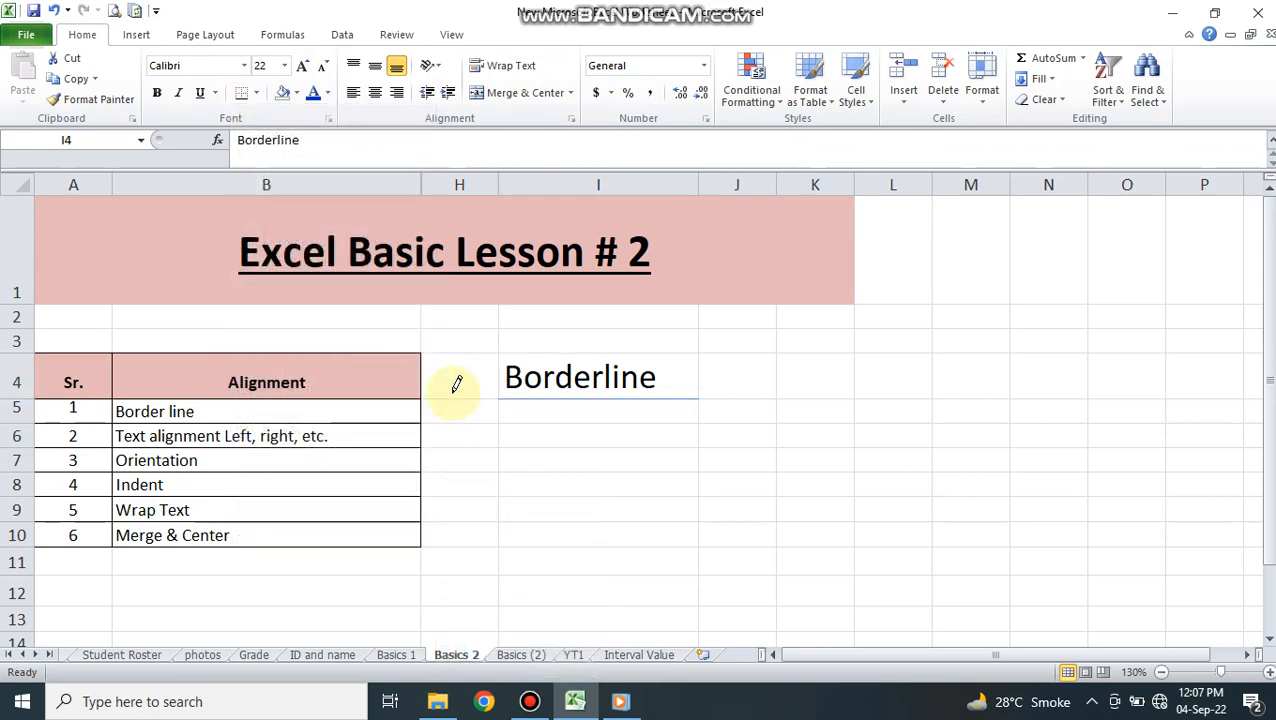
{"action": "left_click", "coordinate": [586, 346]}
{"action": "key", "text": "Escape"}
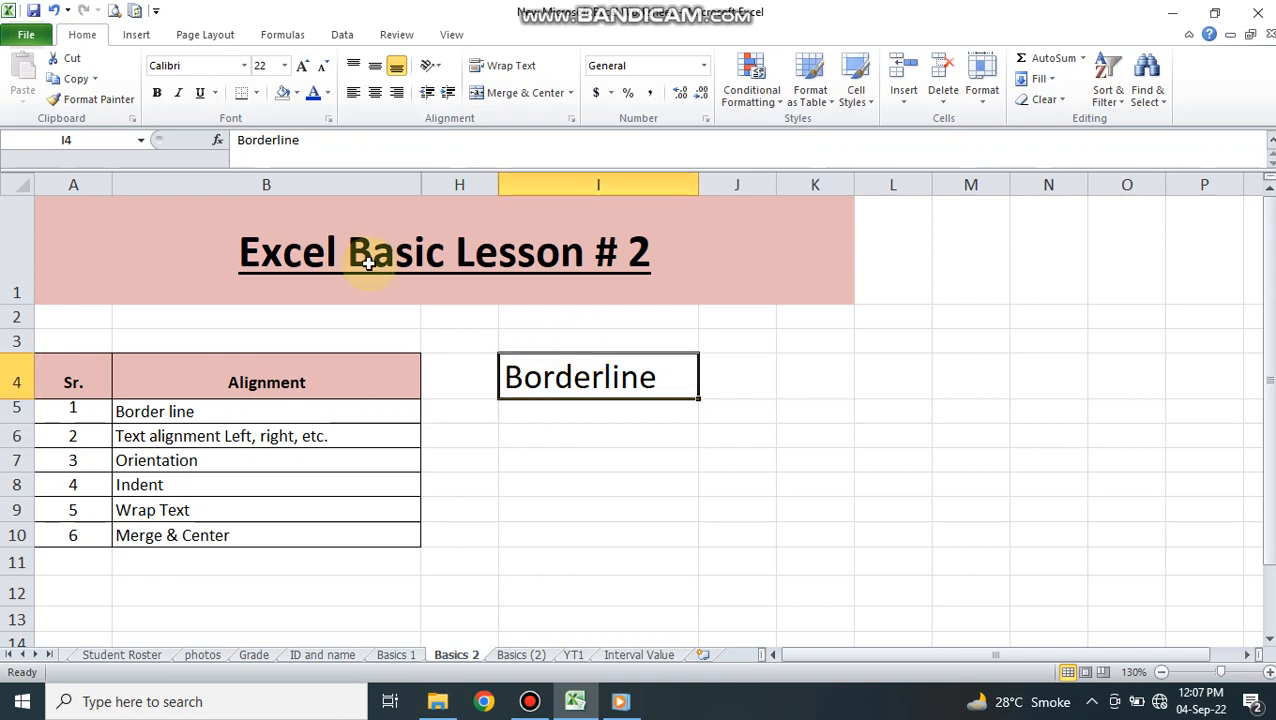
Apply a Thick Box Border around the Borderline cell I4
{"action": "left_click", "coordinate": [257, 93]}
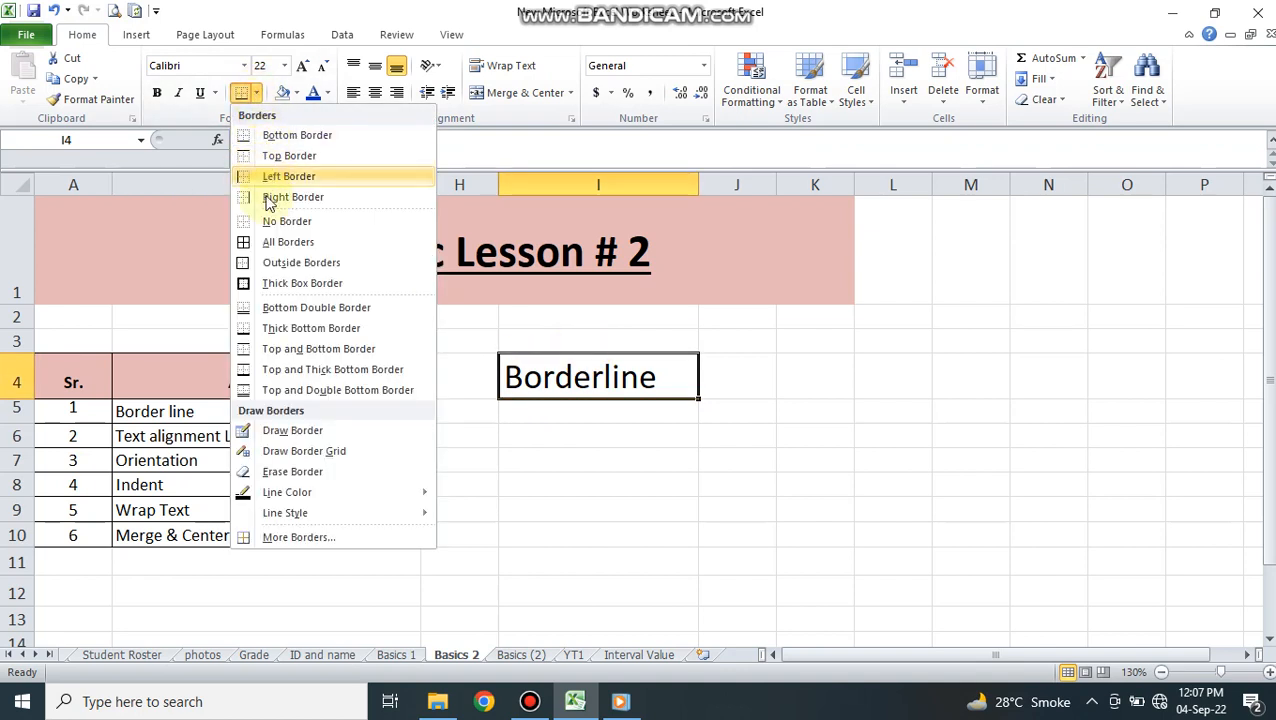
{"action": "left_click", "coordinate": [277, 287]}
{"action": "left_click", "coordinate": [578, 484]}
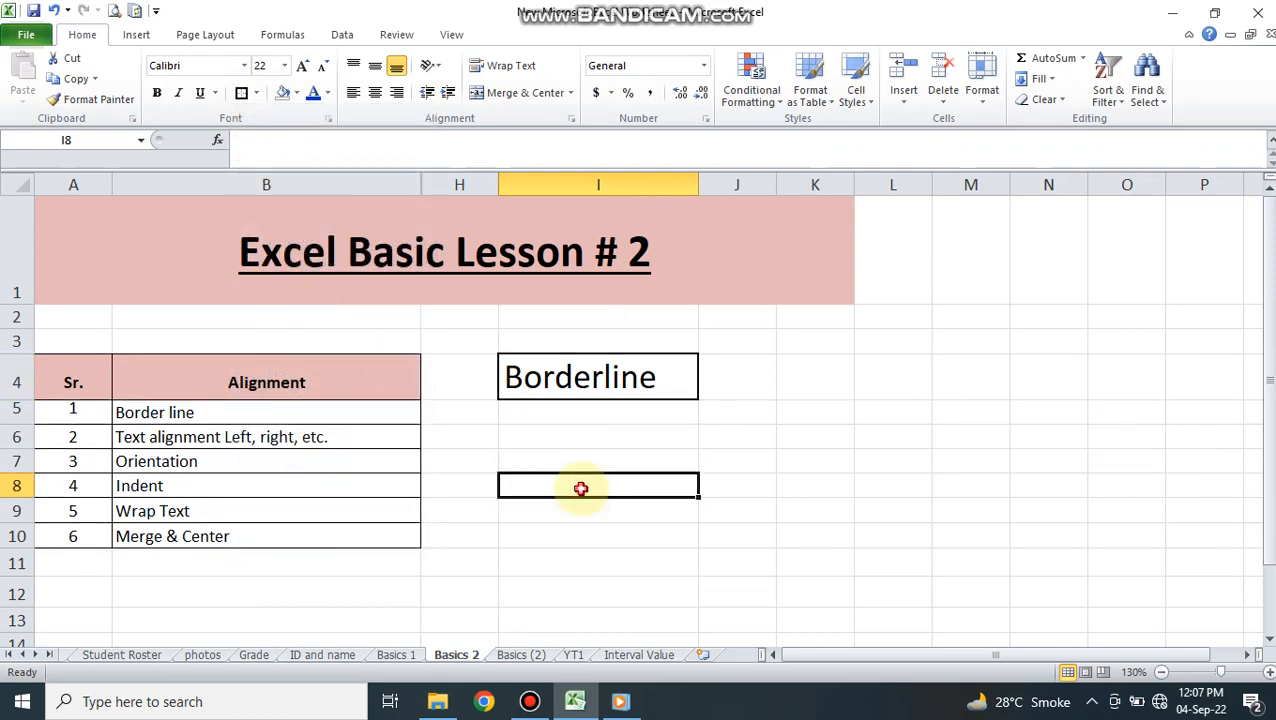
Remove all borders from the Borderline cell I4
{"action": "left_click", "coordinate": [617, 385]}
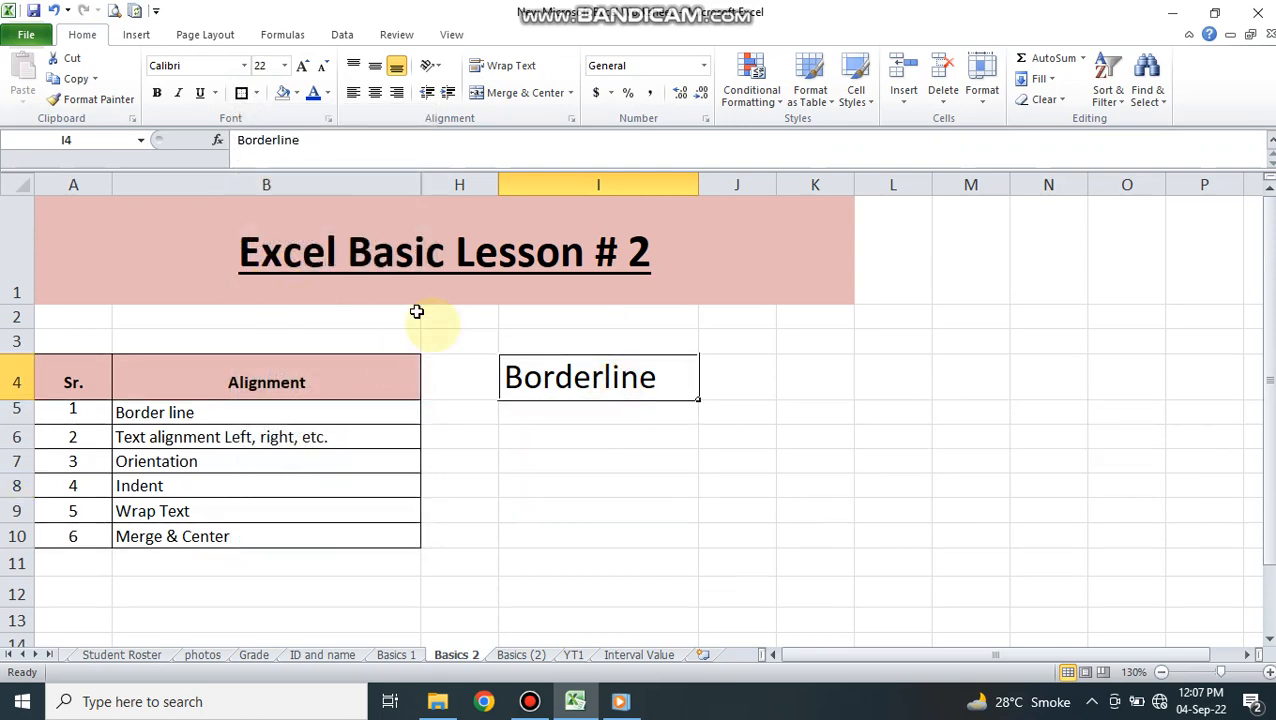
{"action": "left_click", "coordinate": [257, 94]}
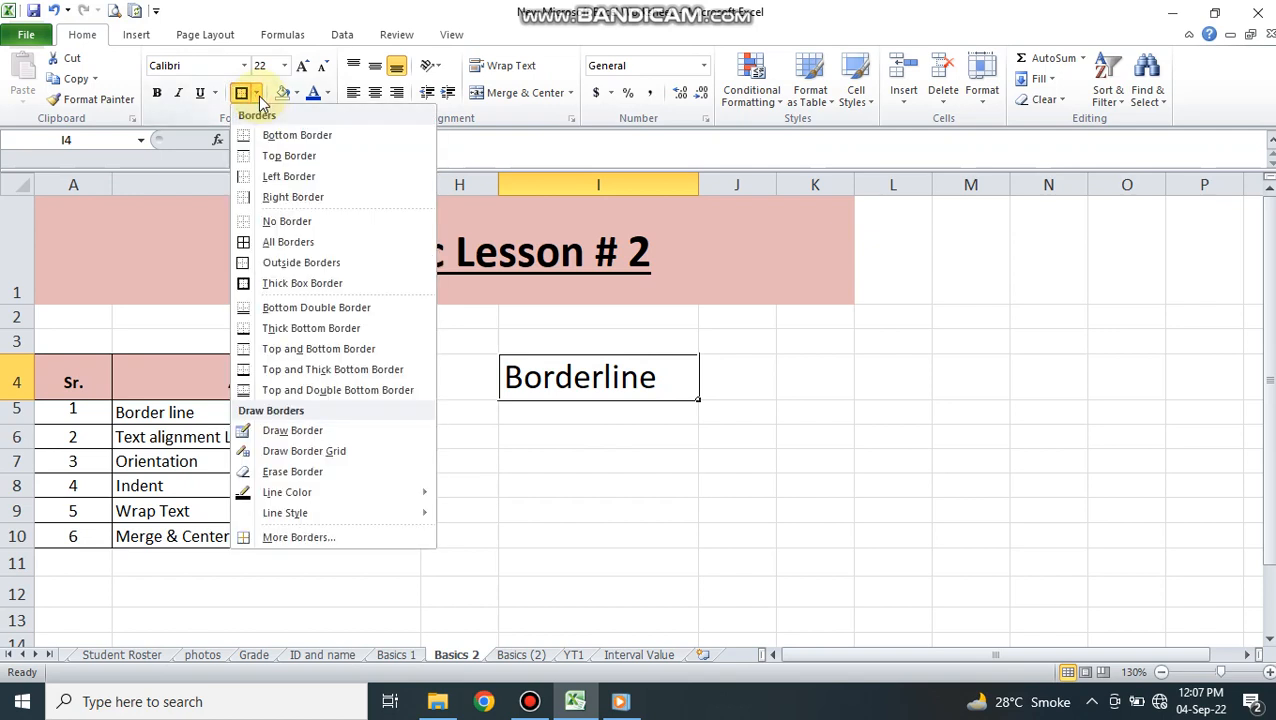
{"action": "left_click", "coordinate": [284, 230]}
{"action": "left_click", "coordinate": [570, 476]}
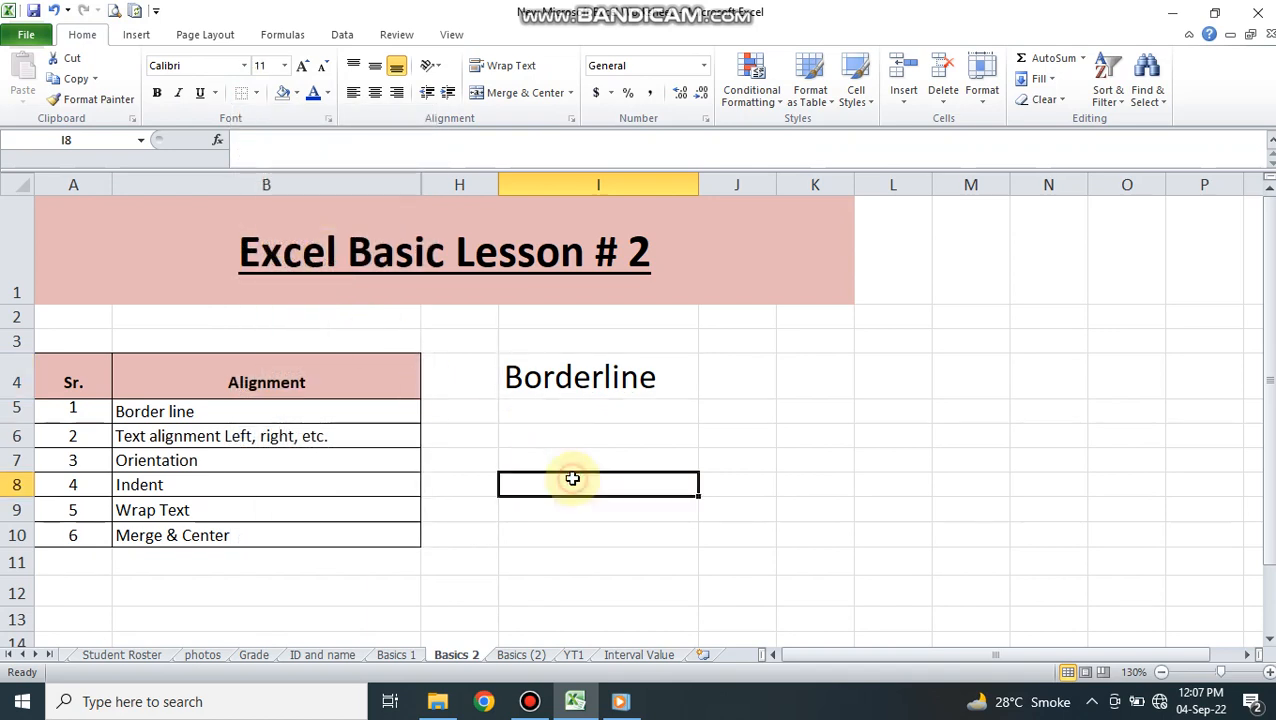
Apply All Borders to the range I4:I7
{"action": "left_click", "coordinate": [585, 381]}
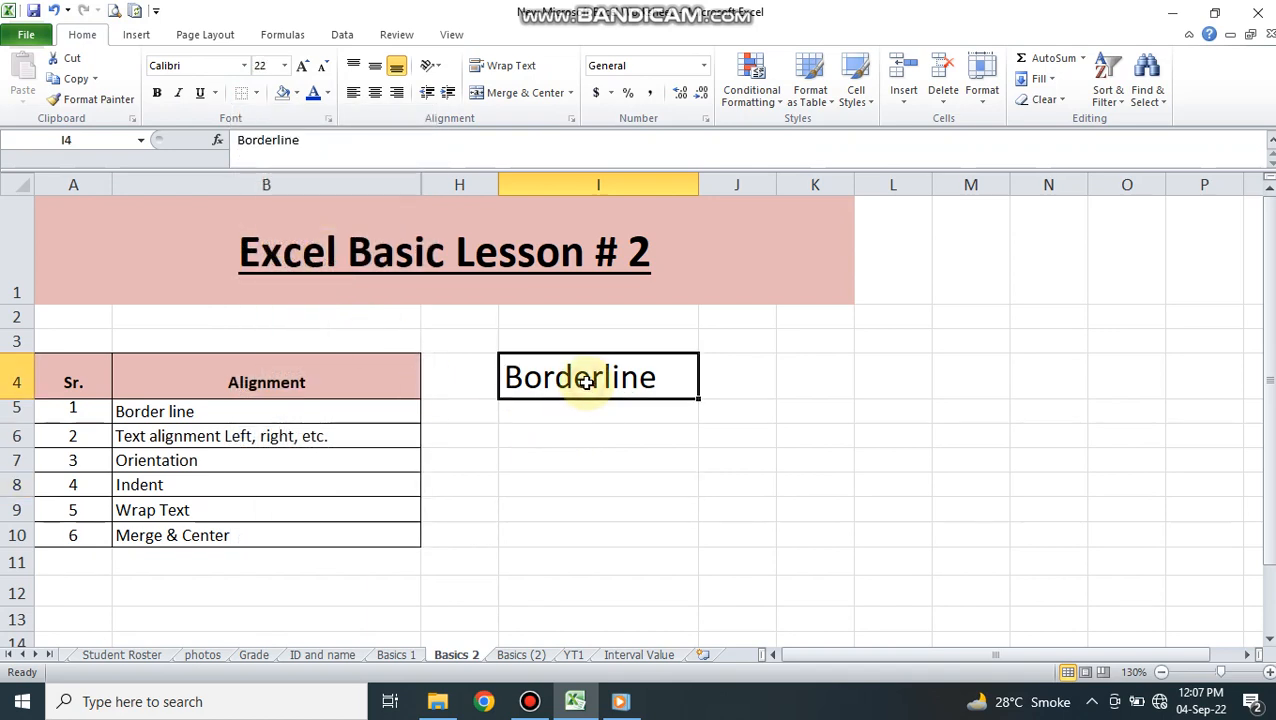
{"action": "key", "text": "shift+Down"}
{"action": "key", "text": "shift+Down"}
{"action": "key", "text": "shift+Down"}
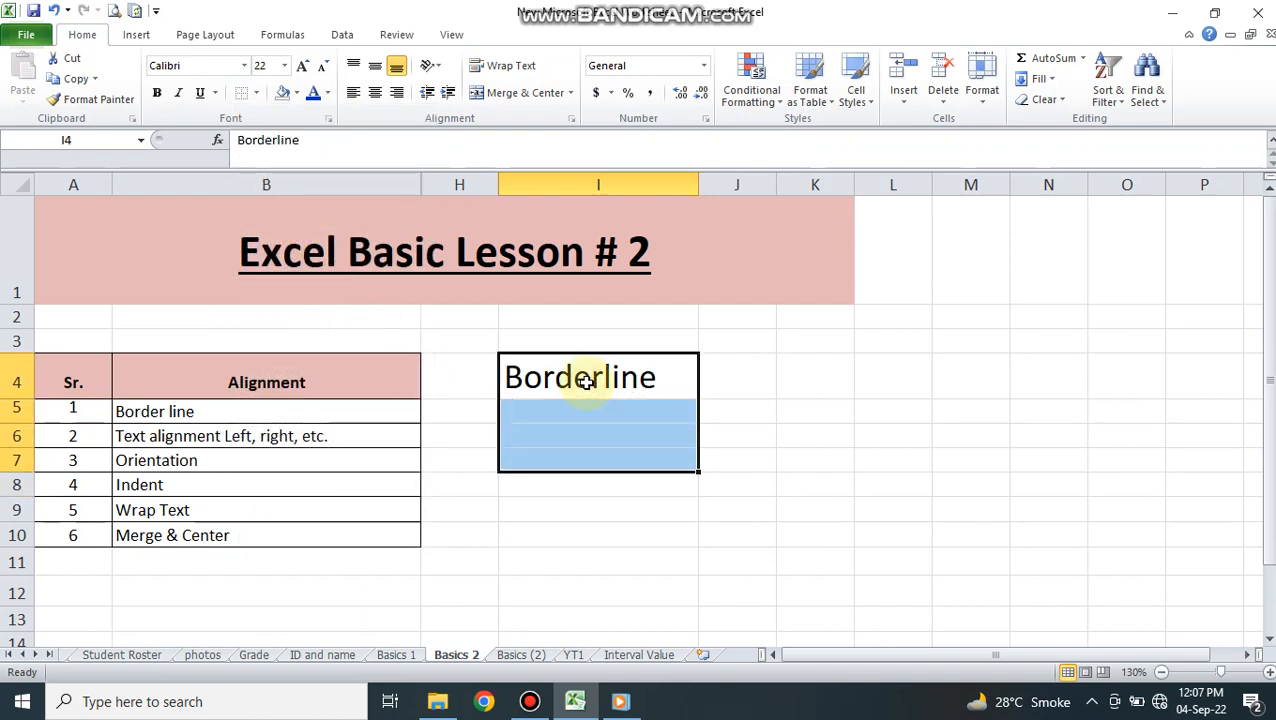
{"action": "left_click", "coordinate": [256, 92]}
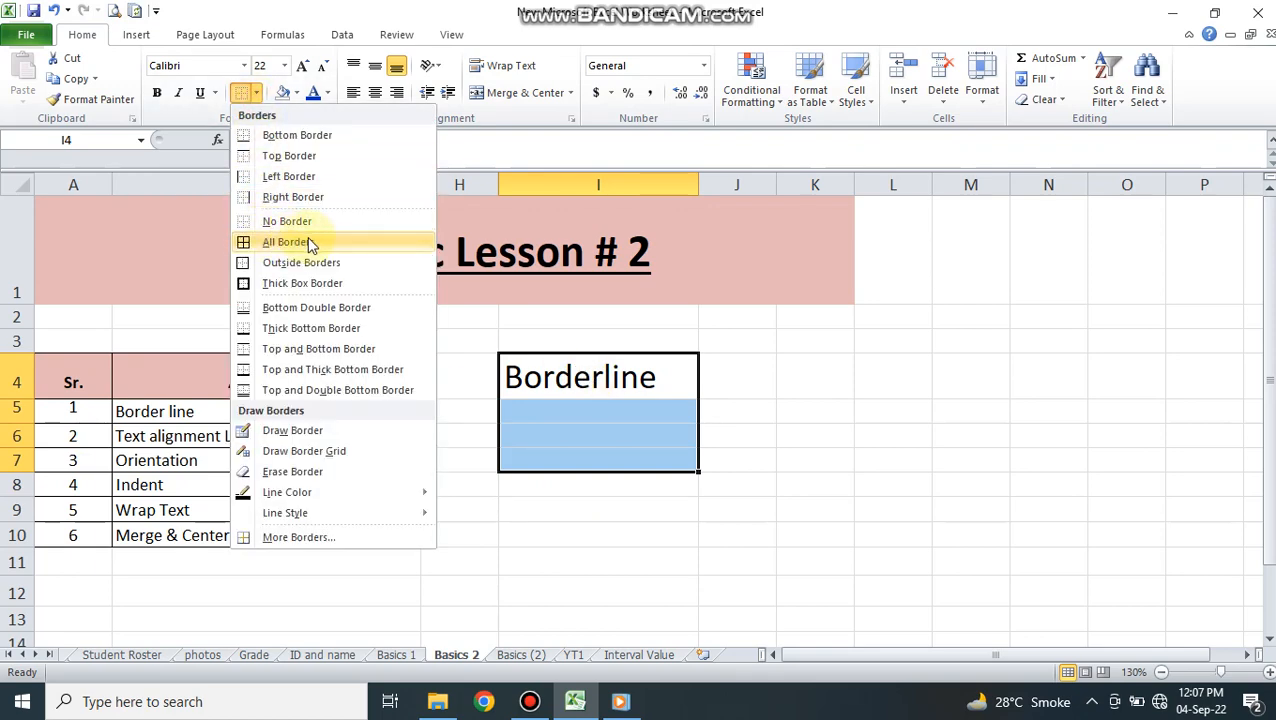
{"action": "left_click", "coordinate": [335, 243]}
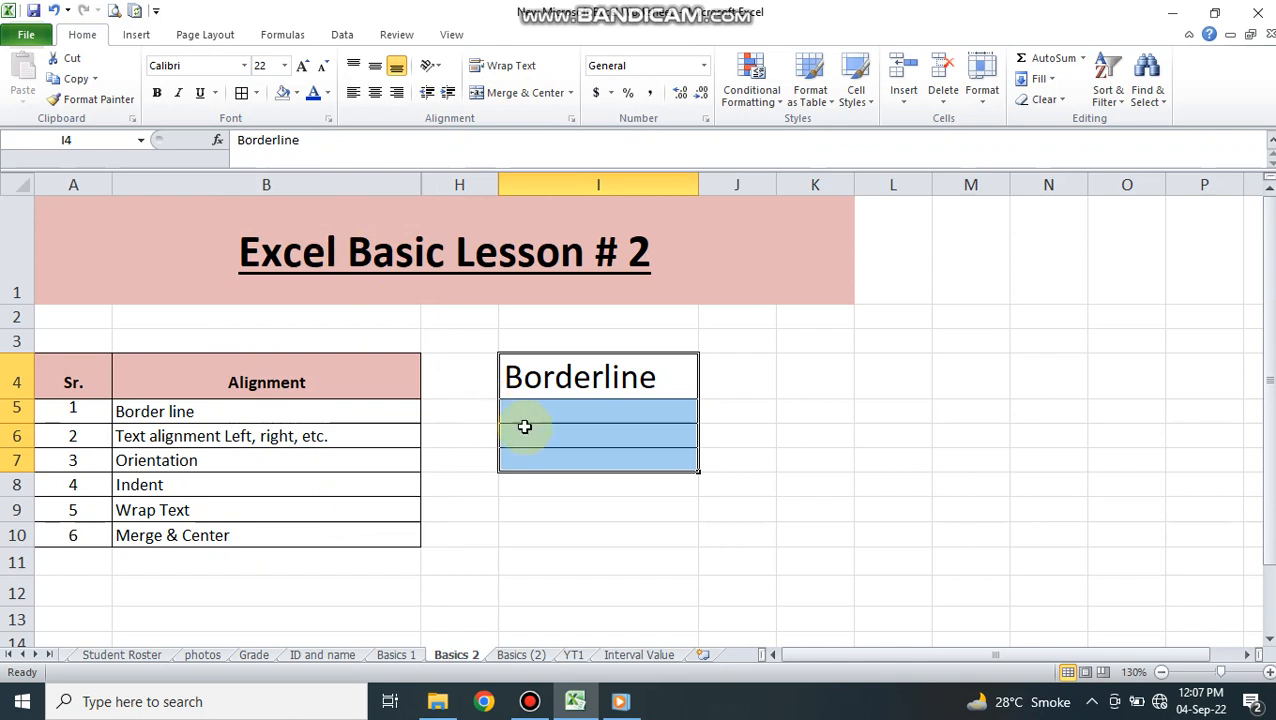
{"action": "left_click", "coordinate": [591, 516]}
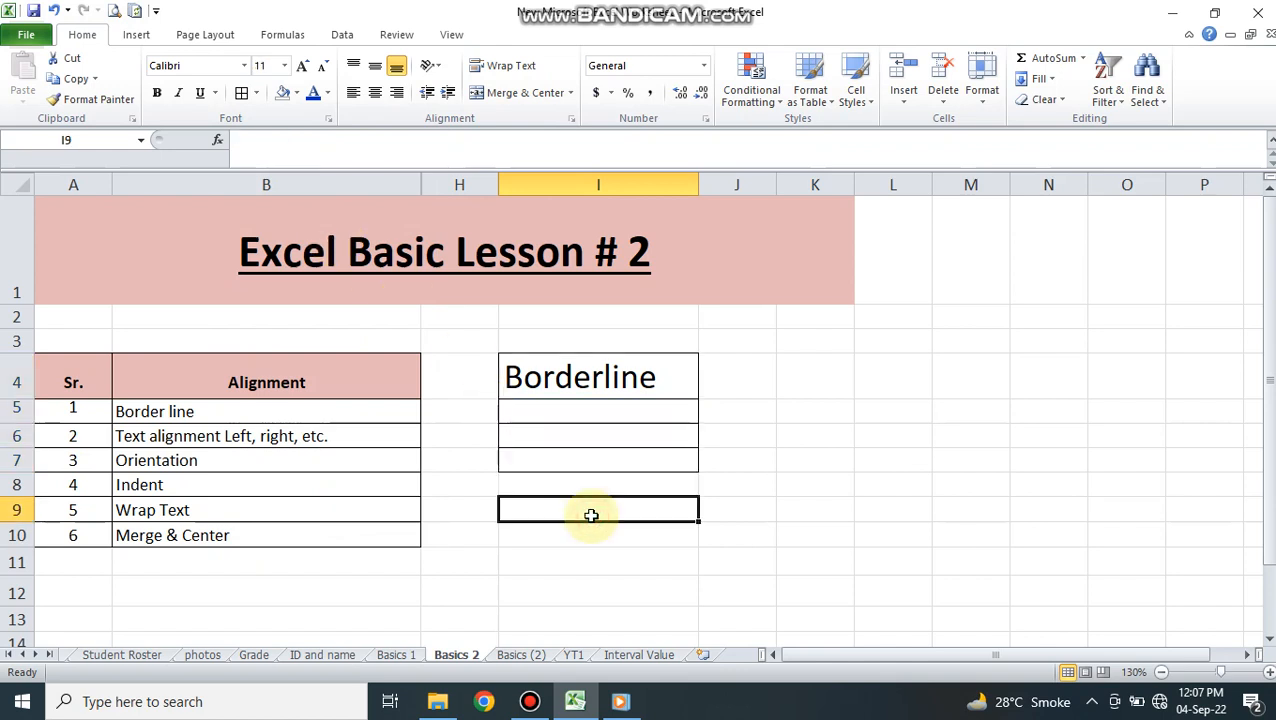
{"action": "left_click", "coordinate": [396, 413]}
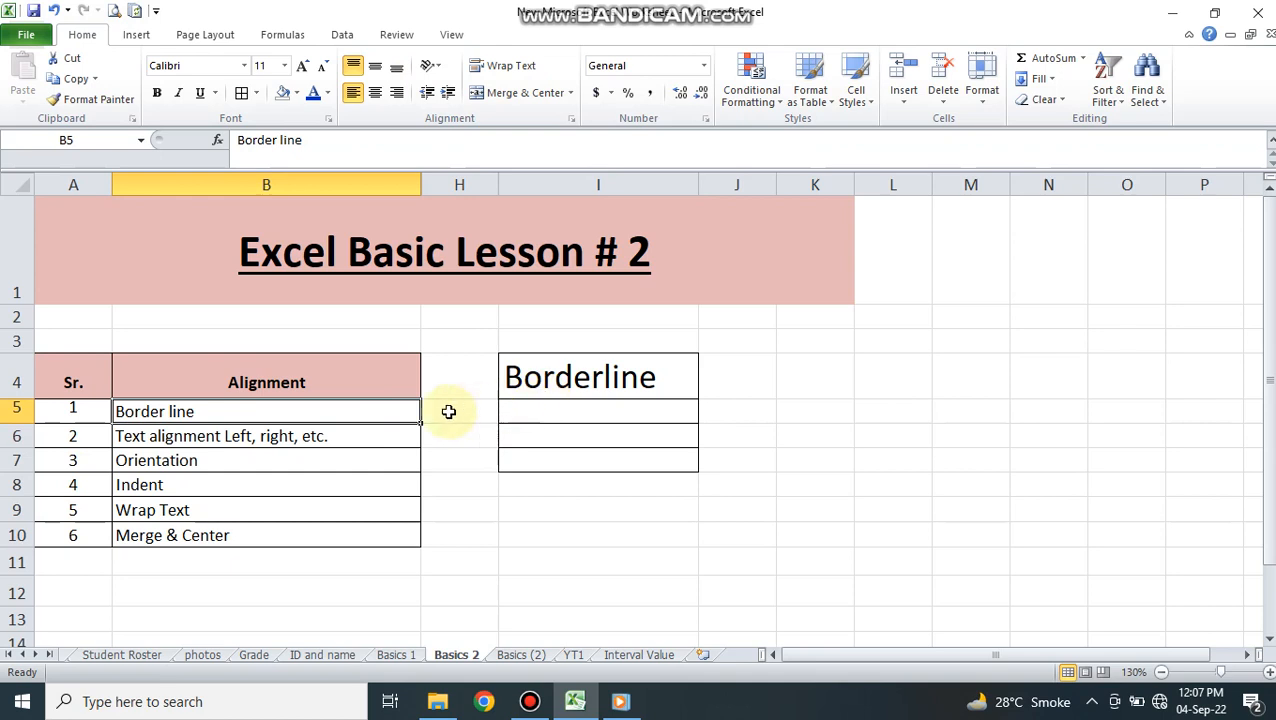
{"action": "left_click", "coordinate": [376, 434]}
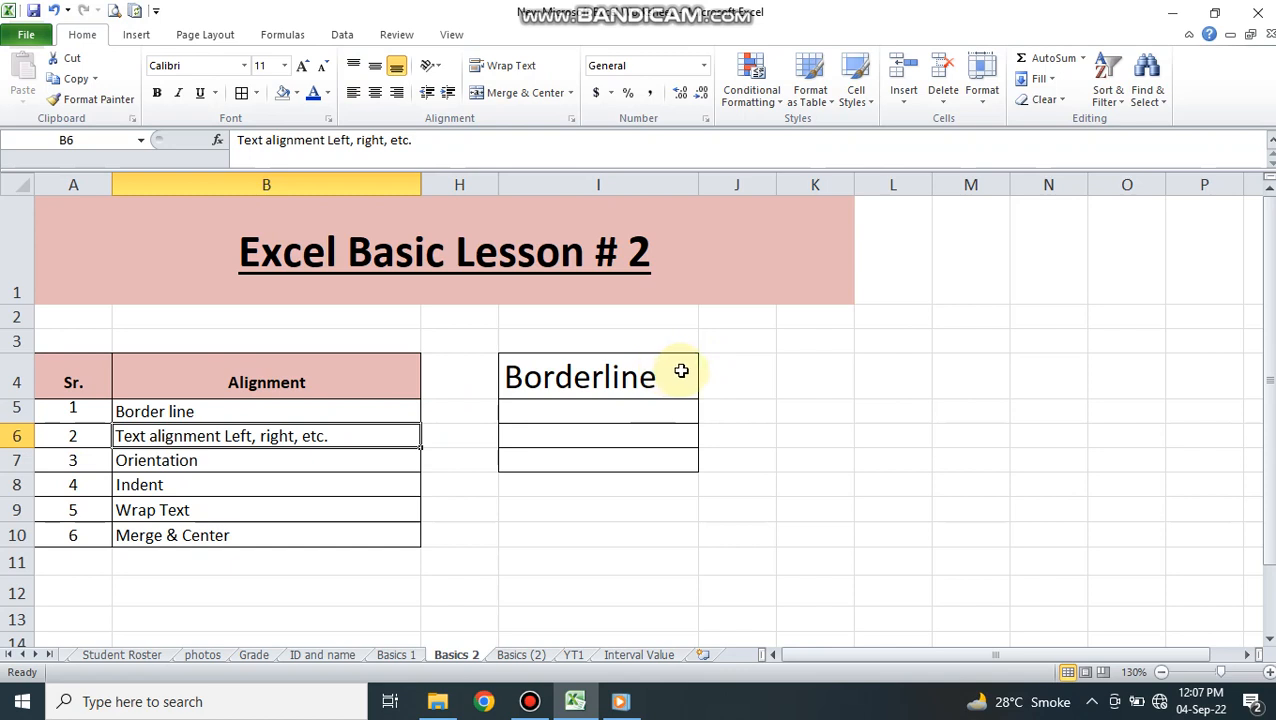
{"action": "left_click", "coordinate": [295, 402]}
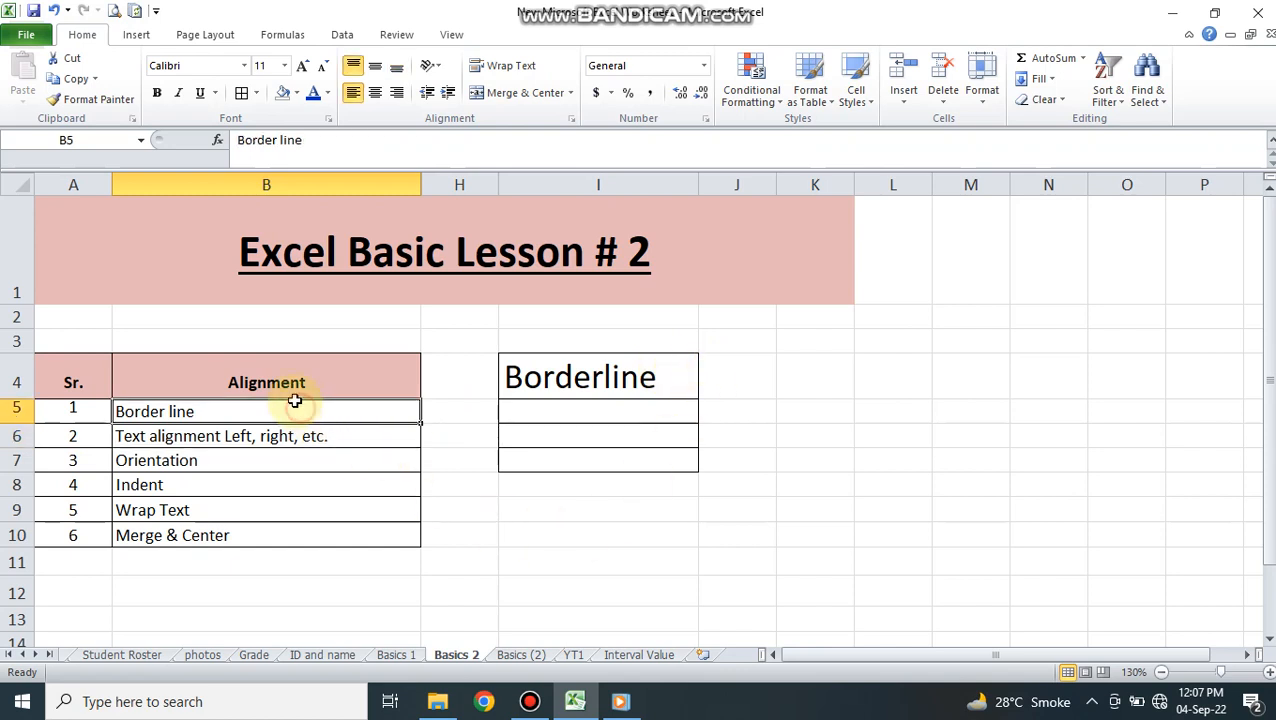
Fill the Border line topic cell B5 with light blue and select the Merge & Center topic cell B10
{"action": "left_click", "coordinate": [296, 94]}
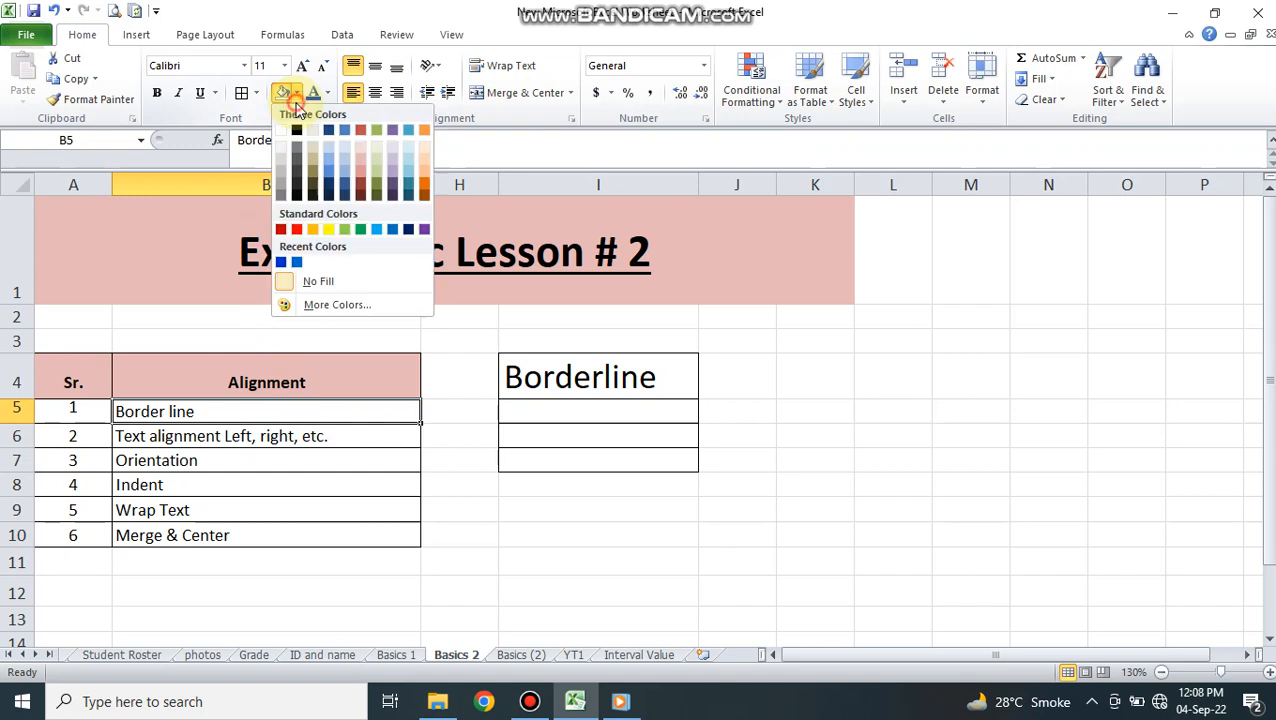
{"action": "left_click", "coordinate": [323, 157]}
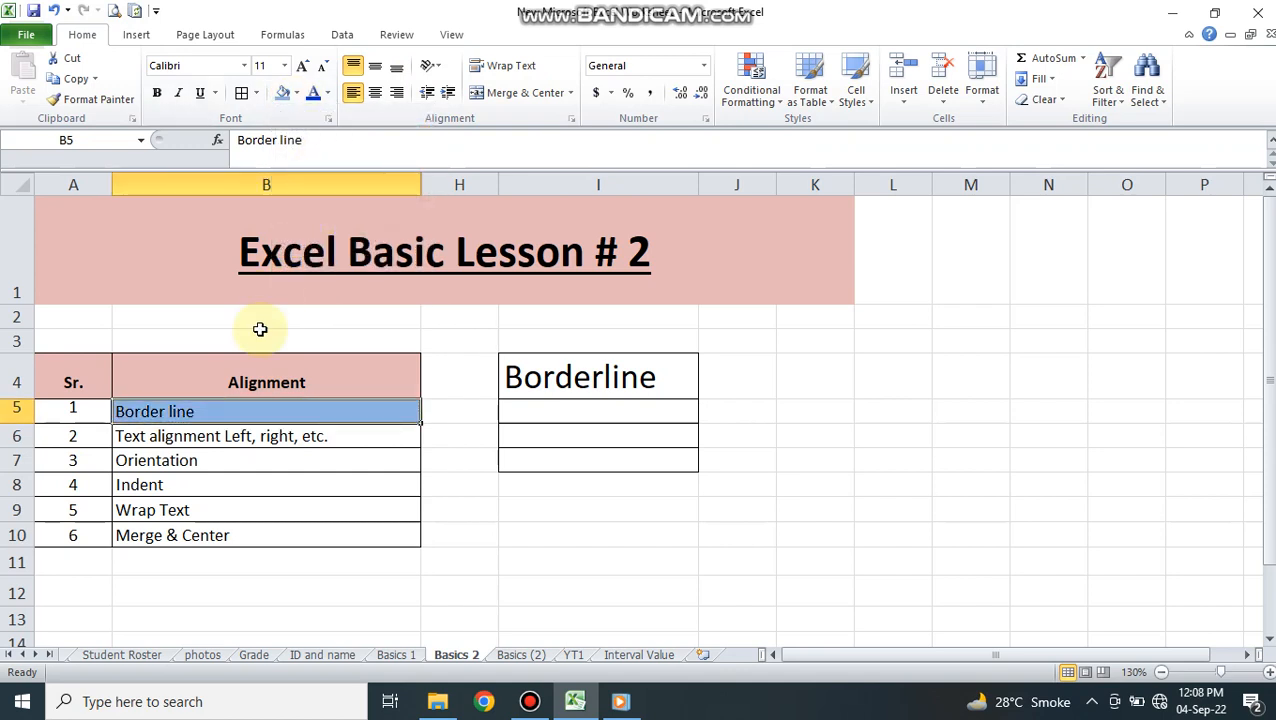
{"action": "left_click", "coordinate": [207, 538]}
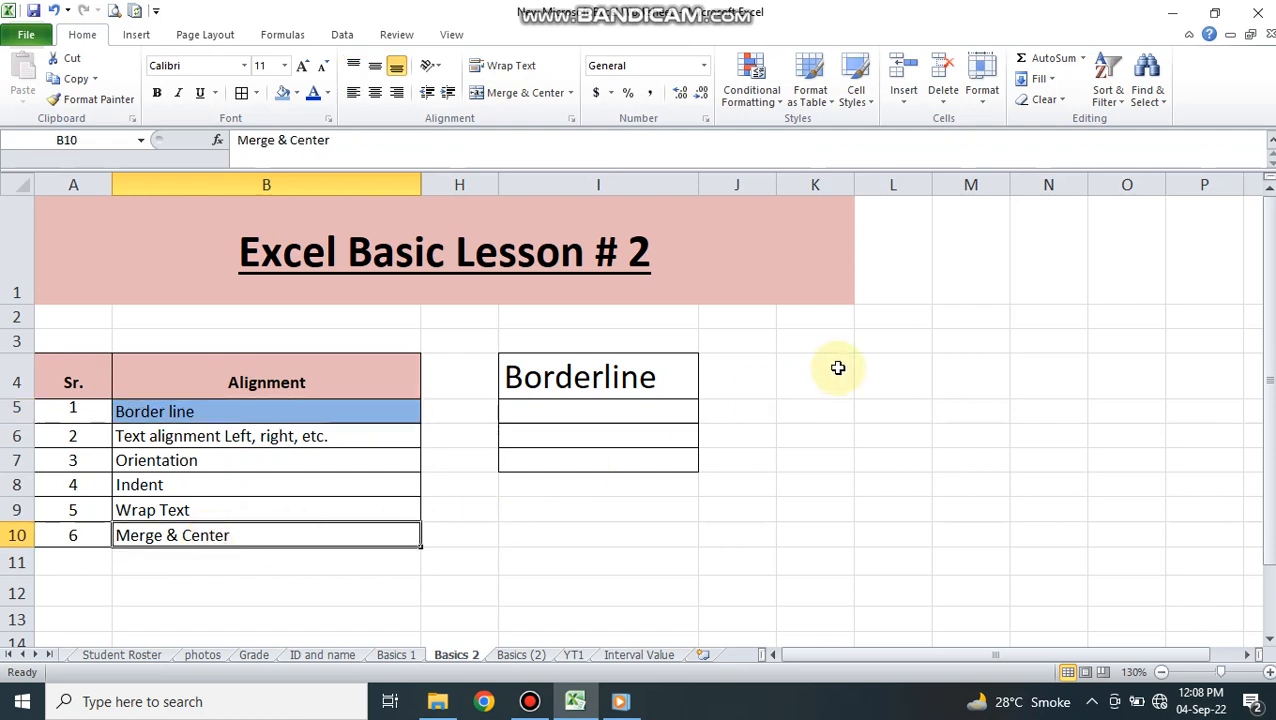
{"action": "left_click_drag", "start_coordinate": [838, 368], "coordinate": [1020, 451]}
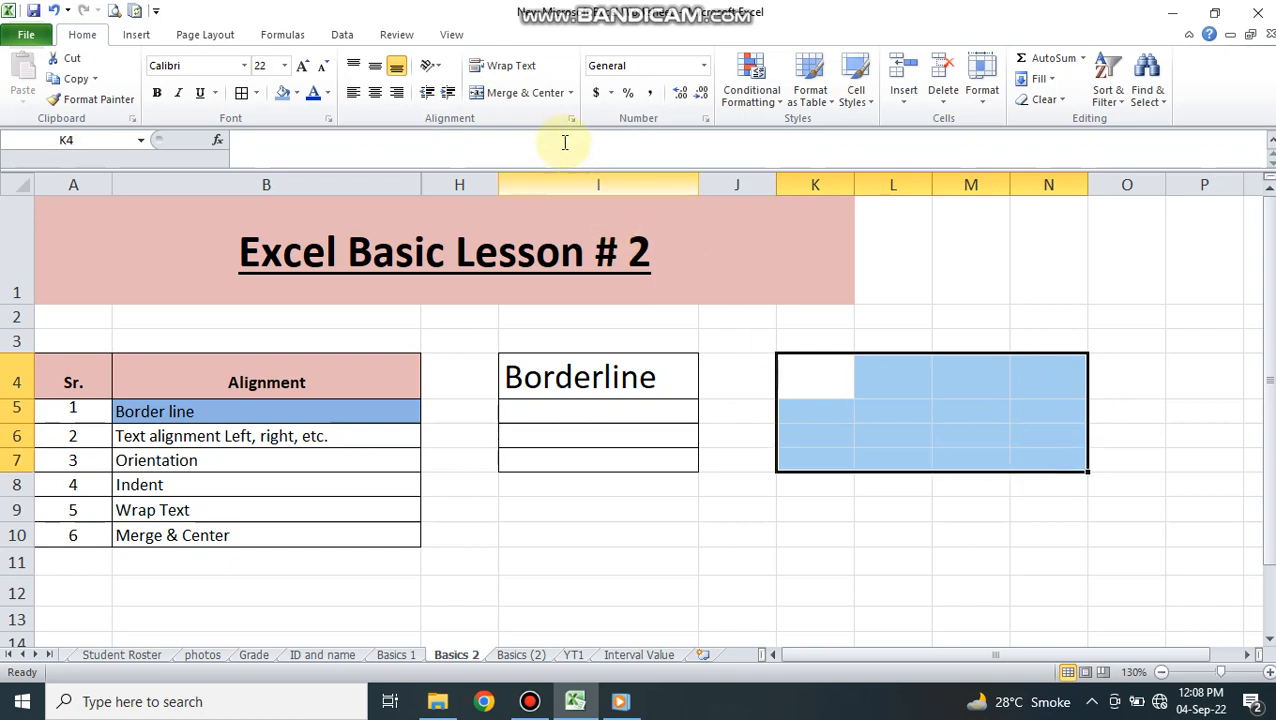
{"action": "left_click", "coordinate": [838, 371]}
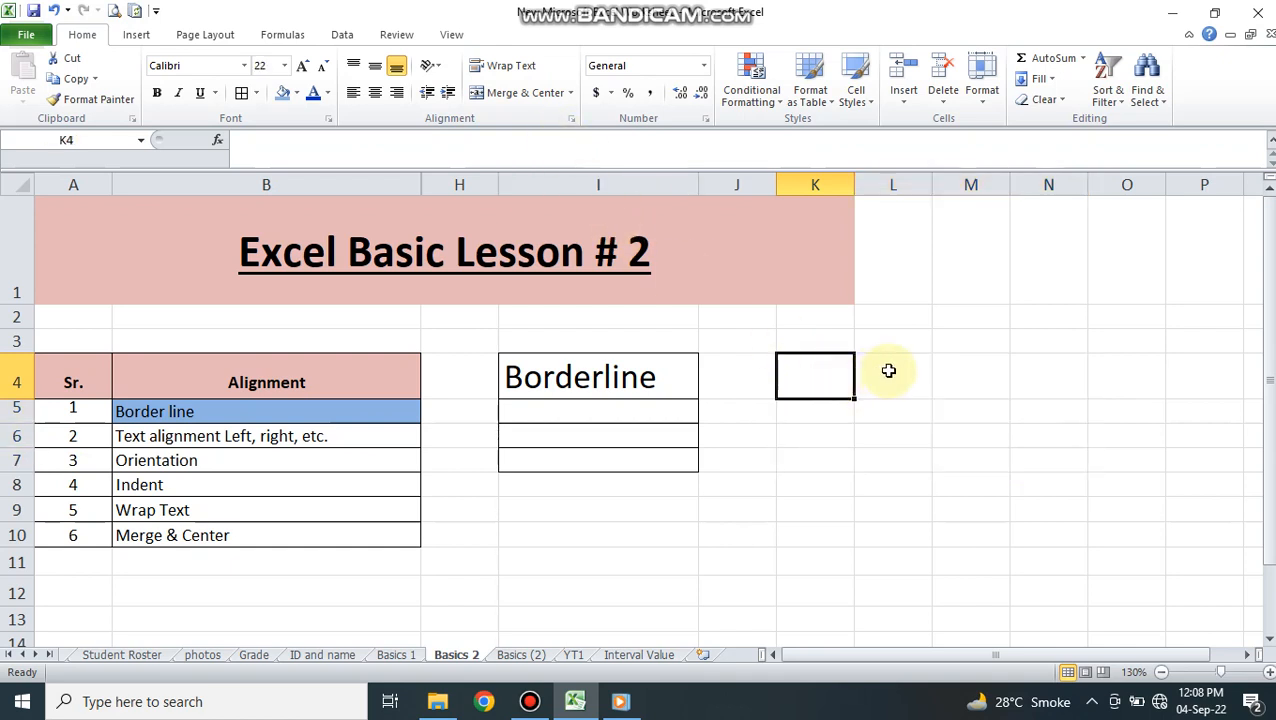
{"action": "left_click", "coordinate": [888, 371]}
{"action": "left_click", "coordinate": [1004, 370]}
{"action": "left_click", "coordinate": [811, 369]}
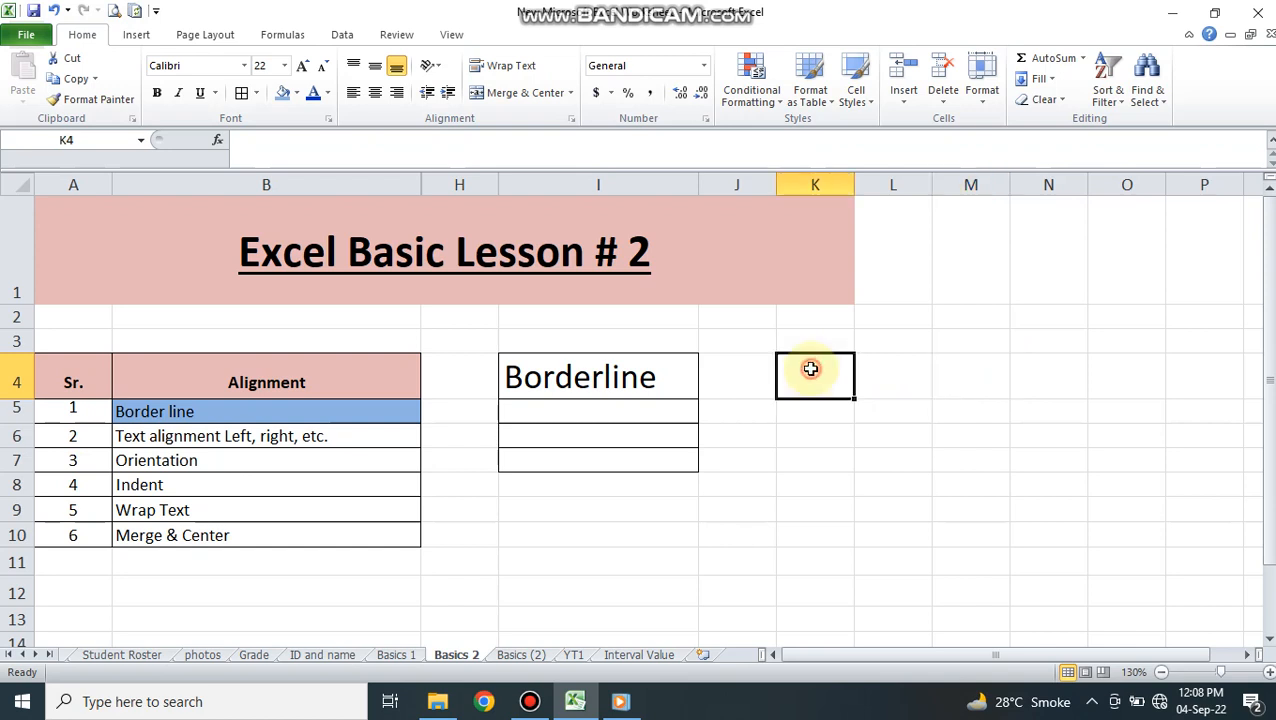
{"action": "left_click_drag", "start_coordinate": [811, 369], "coordinate": [638, 262]}
{"action": "left_click", "coordinate": [1020, 454]}
{"action": "left_click", "coordinate": [824, 381]}
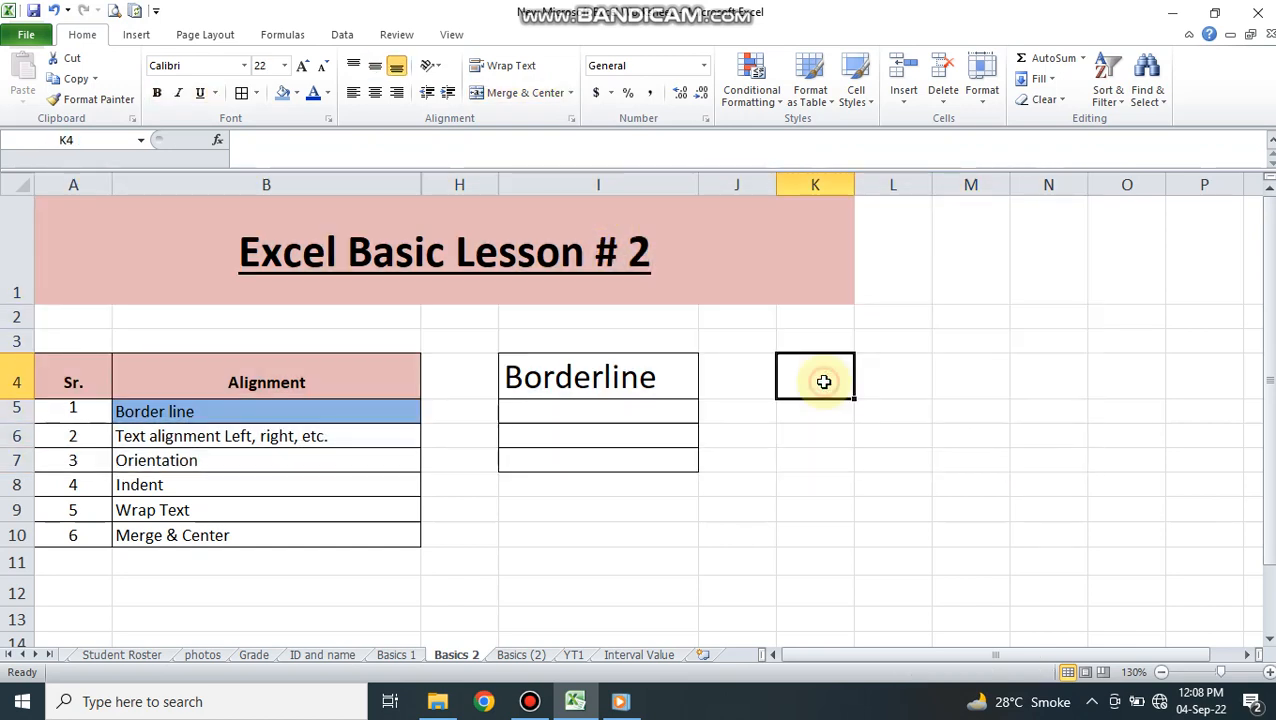
Merge and center the ranges L4:N8 and I10:L12 as two separate blocks
{"action": "left_click_drag", "start_coordinate": [930, 381], "coordinate": [1054, 490]}
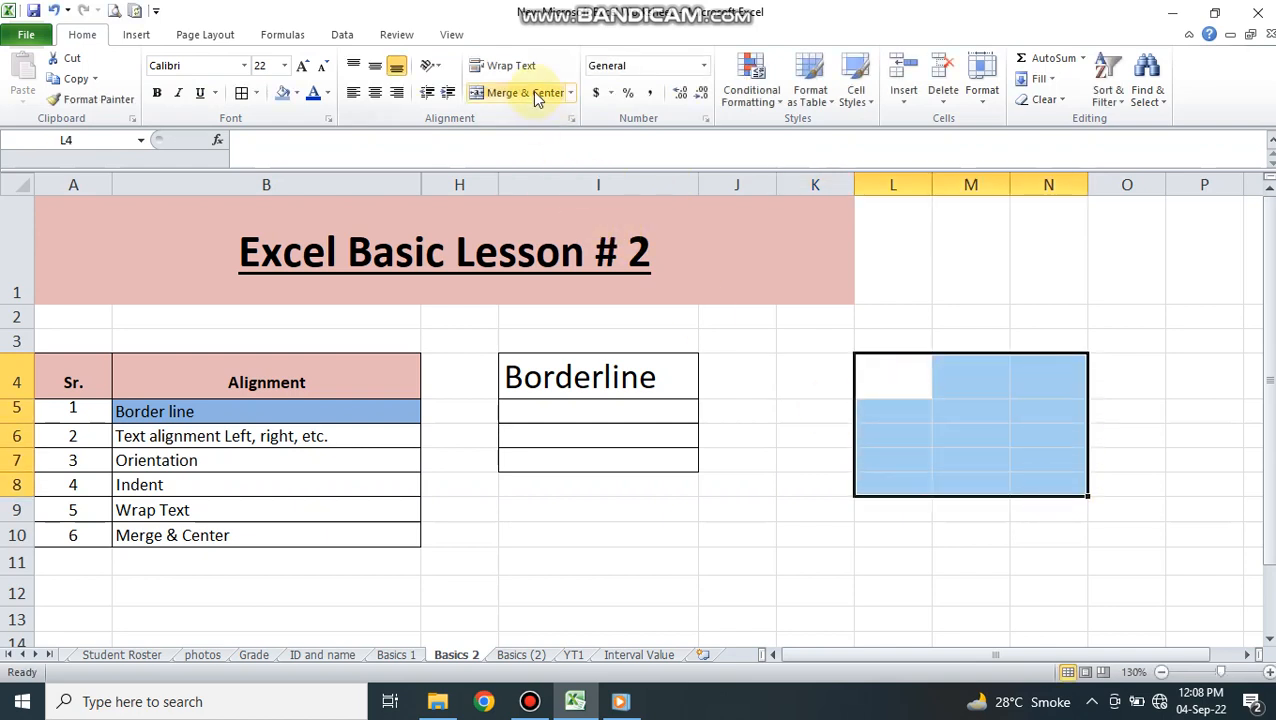
{"action": "left_click", "coordinate": [532, 92]}
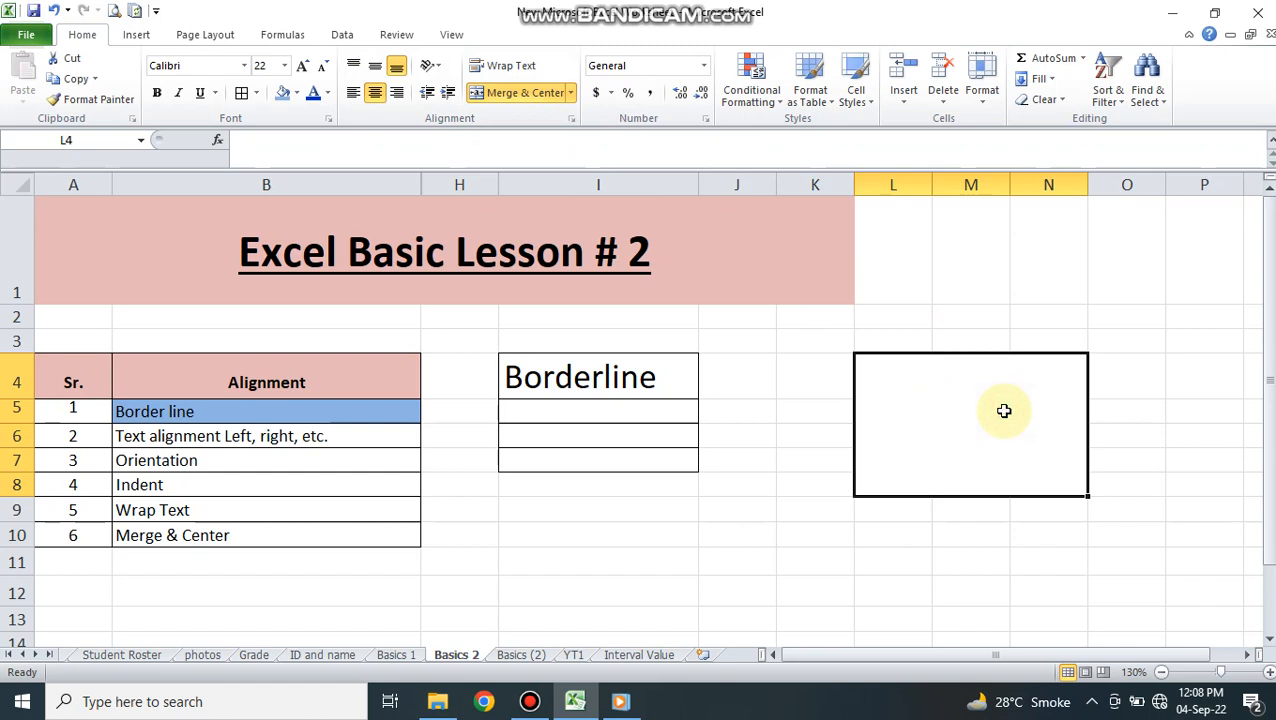
{"action": "left_click", "coordinate": [647, 528]}
{"action": "left_click_drag", "start_coordinate": [647, 528], "coordinate": [883, 586]}
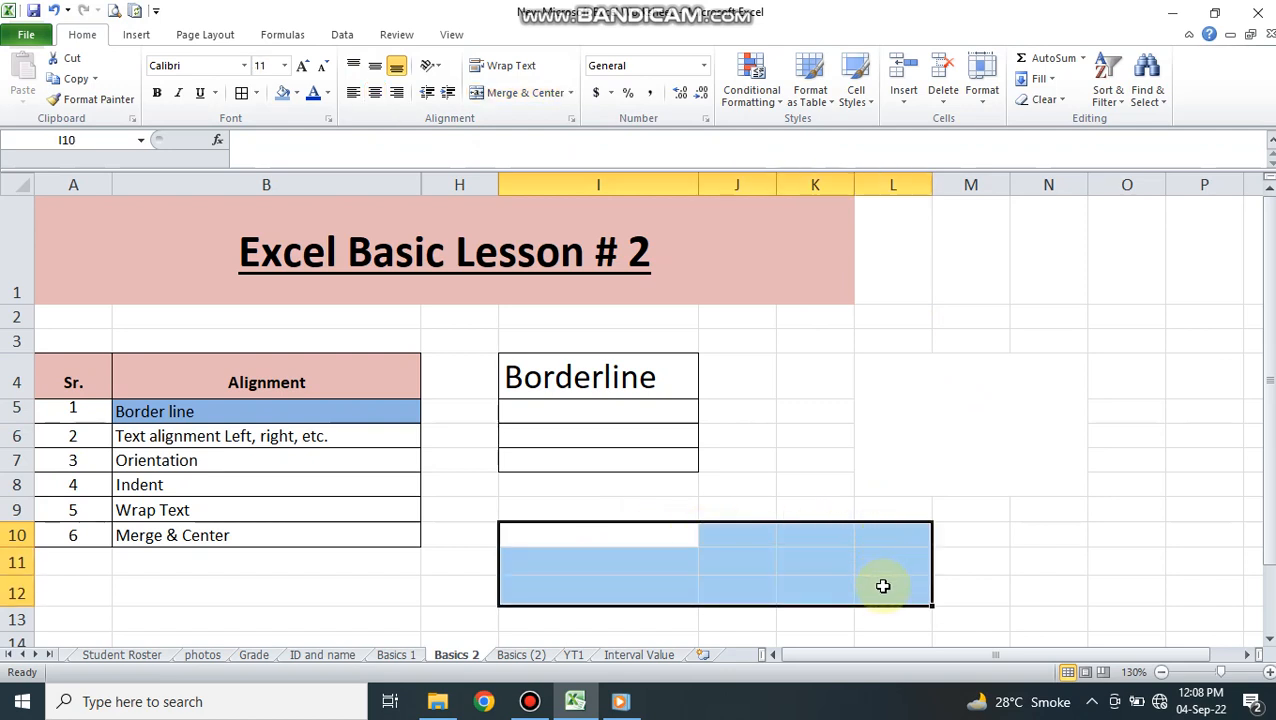
{"action": "left_click", "coordinate": [526, 95]}
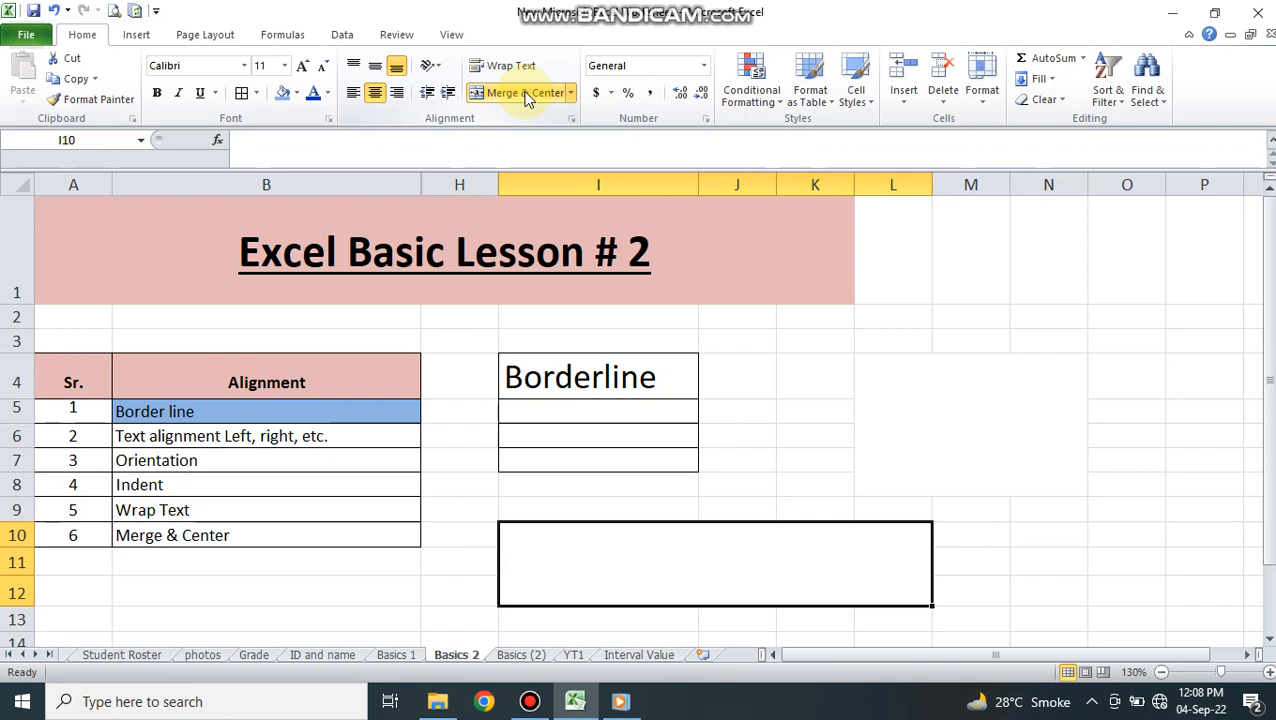
Enter "Excel Basic" in the merged cell I10:L12 and align it vertically to the middle
{"action": "type", "text": "Ex"}
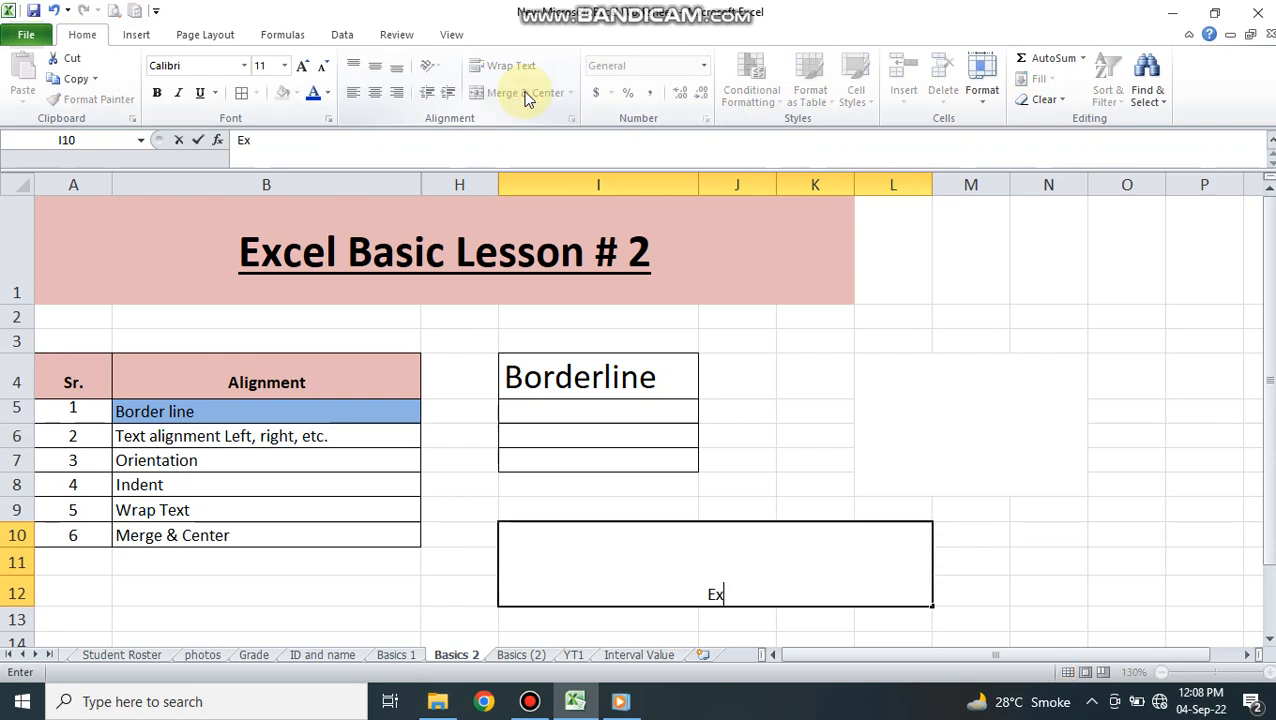
{"action": "type", "text": "cel Basic"}
{"action": "key", "text": "Return"}
{"action": "key", "text": "Up"}
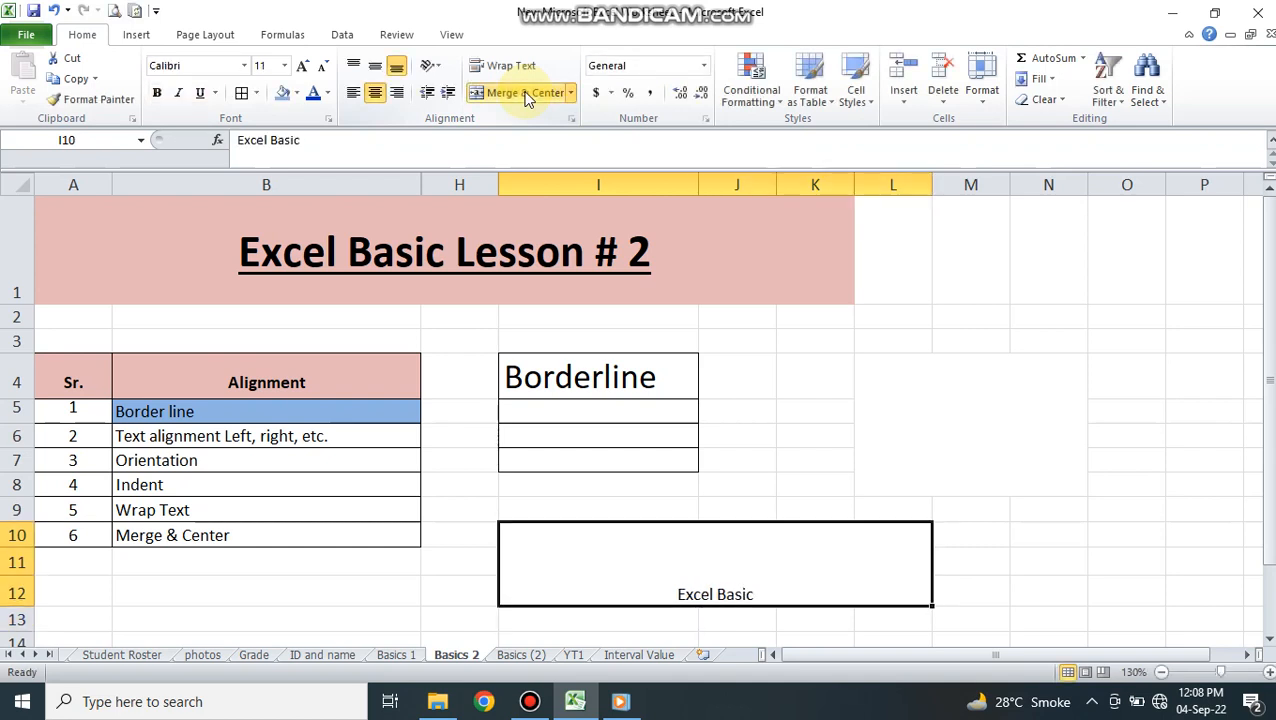
{"action": "left_click", "coordinate": [374, 66]}
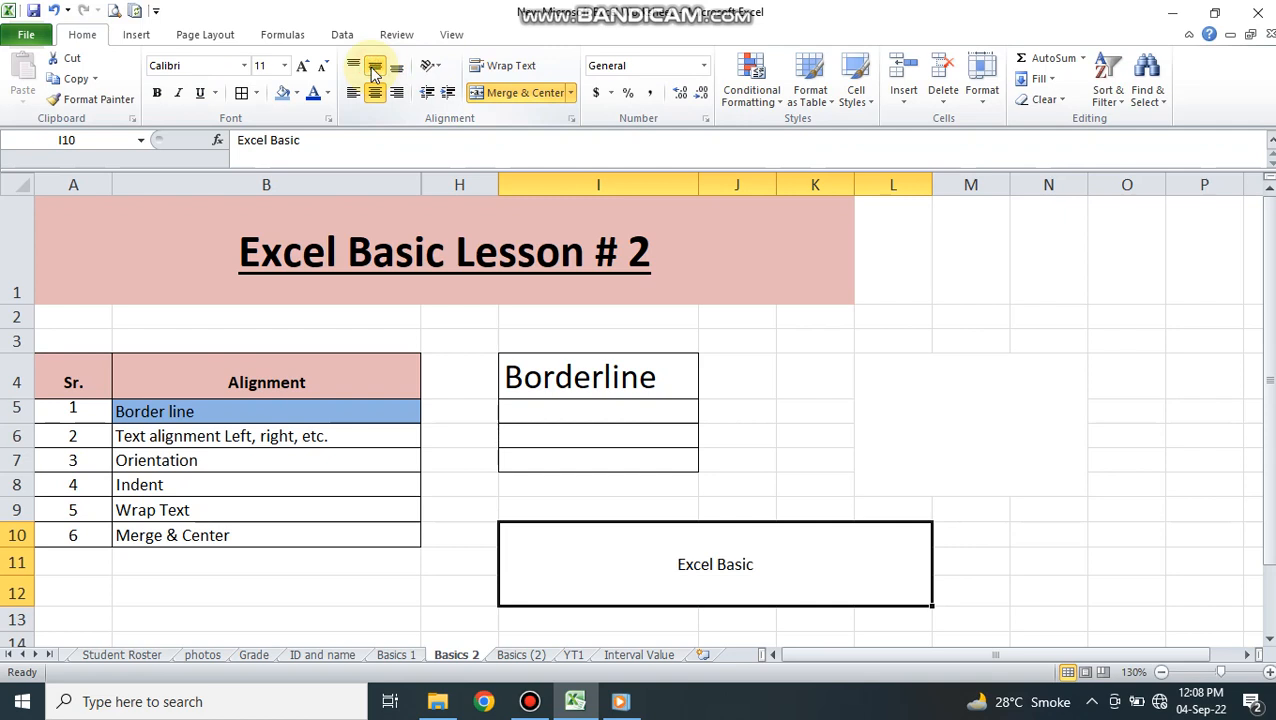
Make the Excel Basic text bold, italic and underlined, and increase its font size to 16
{"action": "left_click", "coordinate": [157, 93]}
{"action": "left_click", "coordinate": [179, 93]}
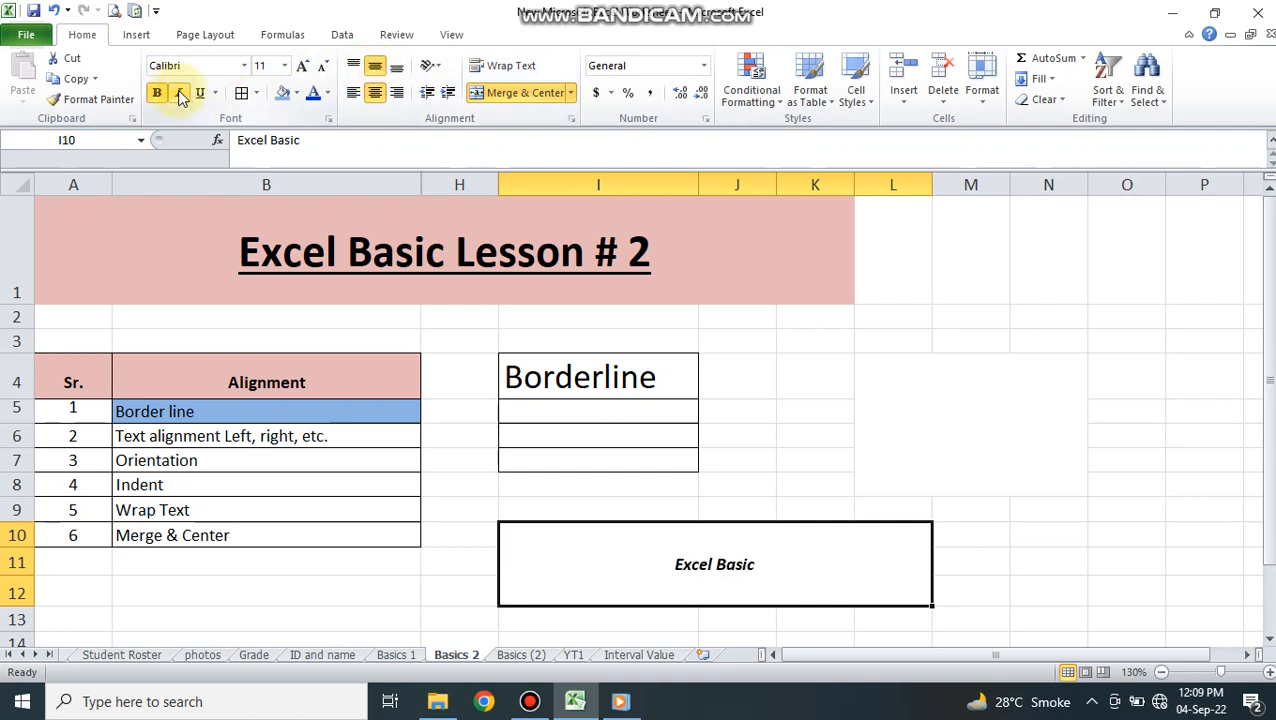
{"action": "left_click", "coordinate": [200, 93]}
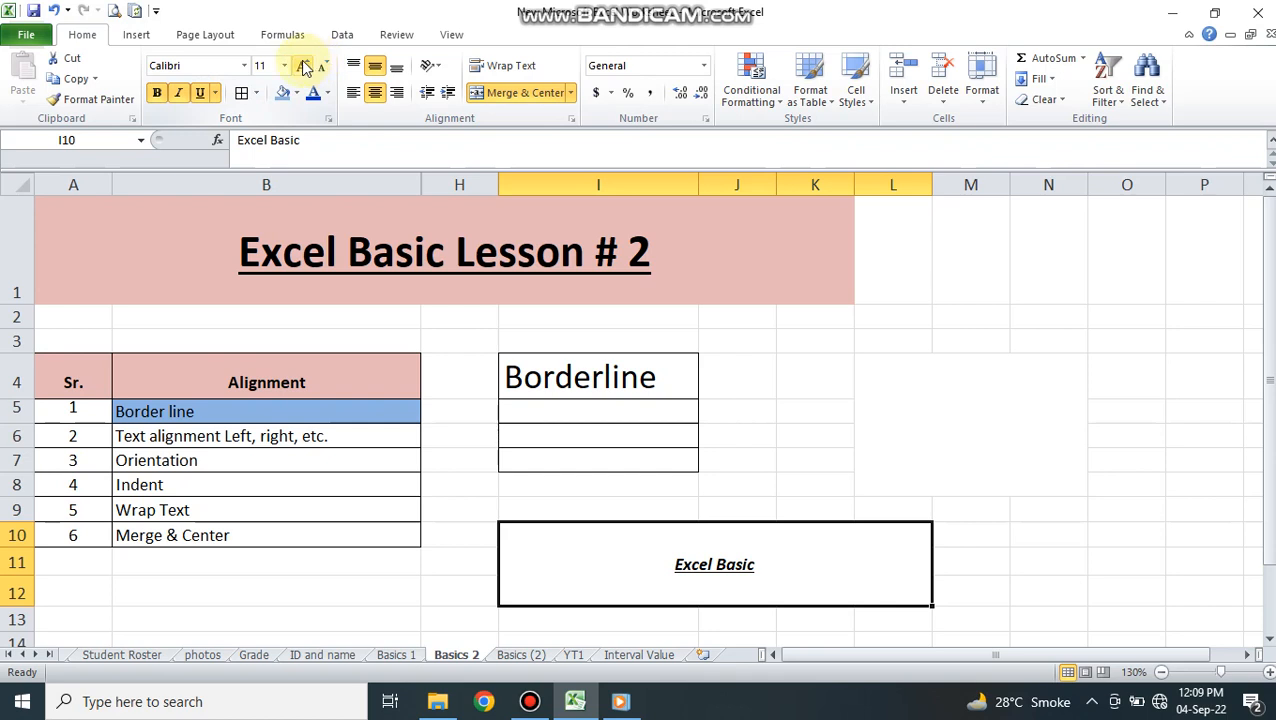
{"action": "left_click", "coordinate": [304, 66]}
{"action": "left_click", "coordinate": [304, 66]}
{"action": "left_click", "coordinate": [304, 66]}
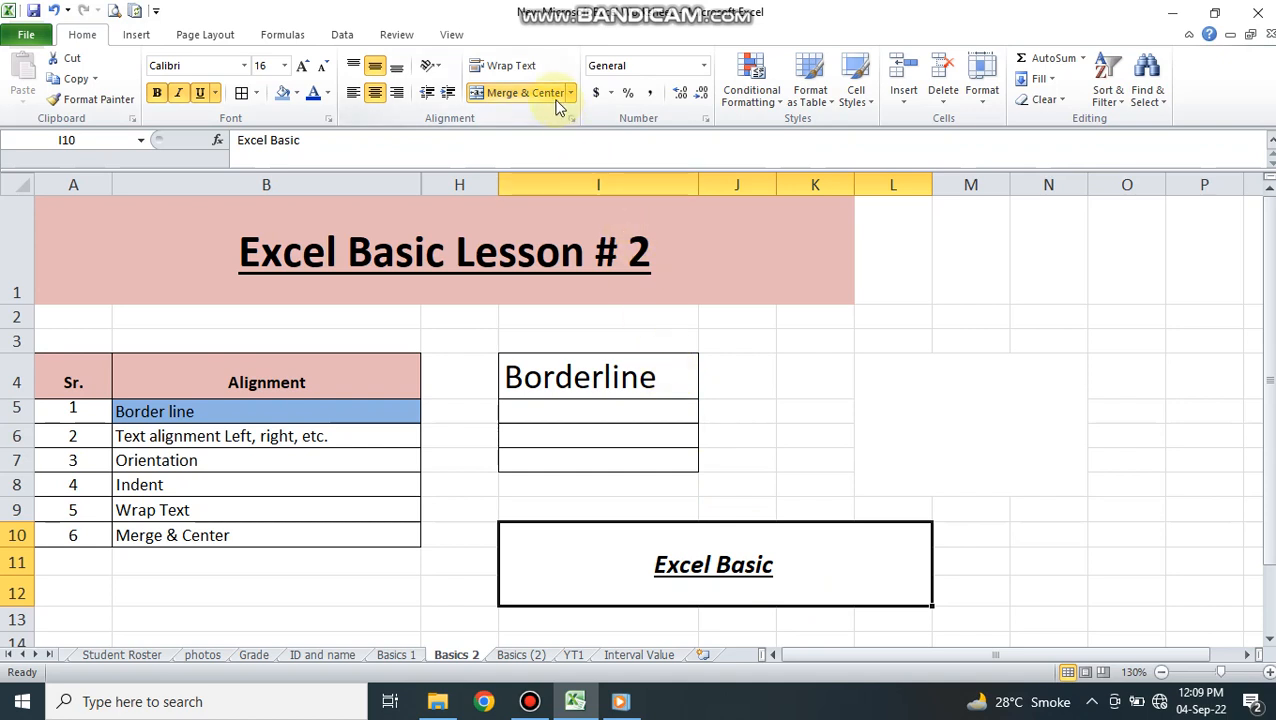
Unmerge the Excel Basic block I10:L12 and the empty block L4:N8
{"action": "left_click", "coordinate": [520, 93]}
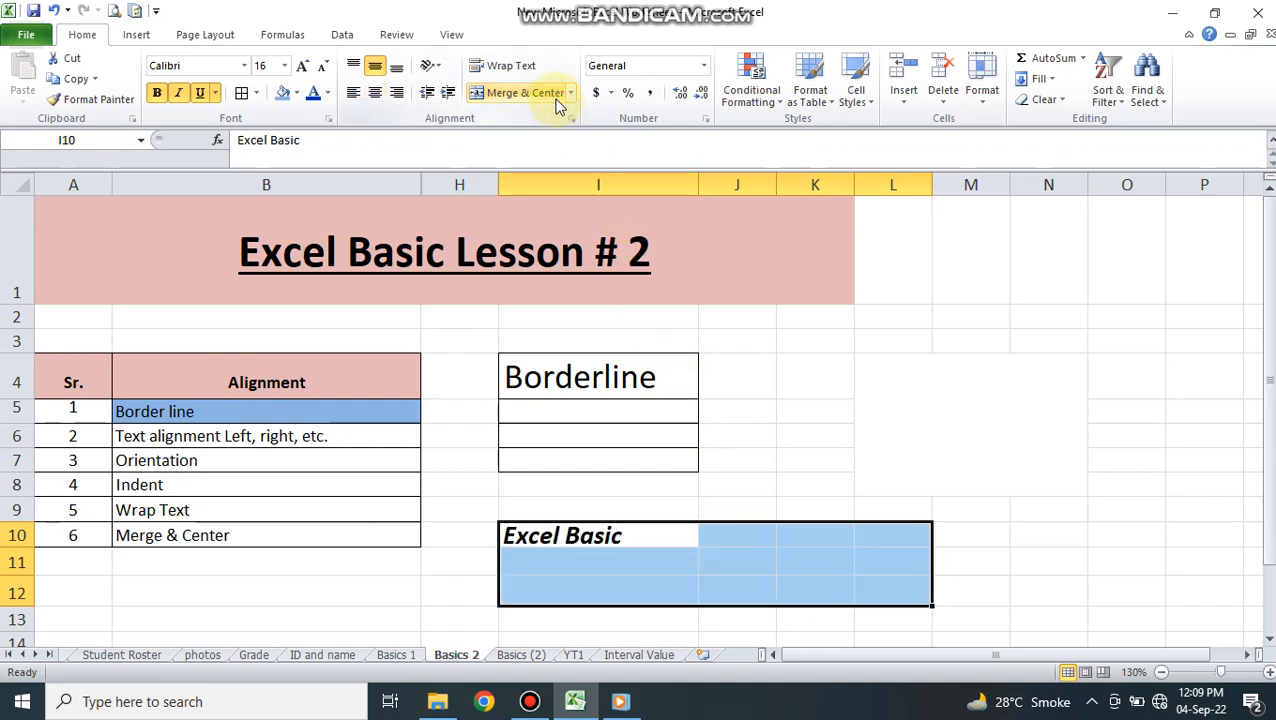
{"action": "left_click", "coordinate": [990, 437]}
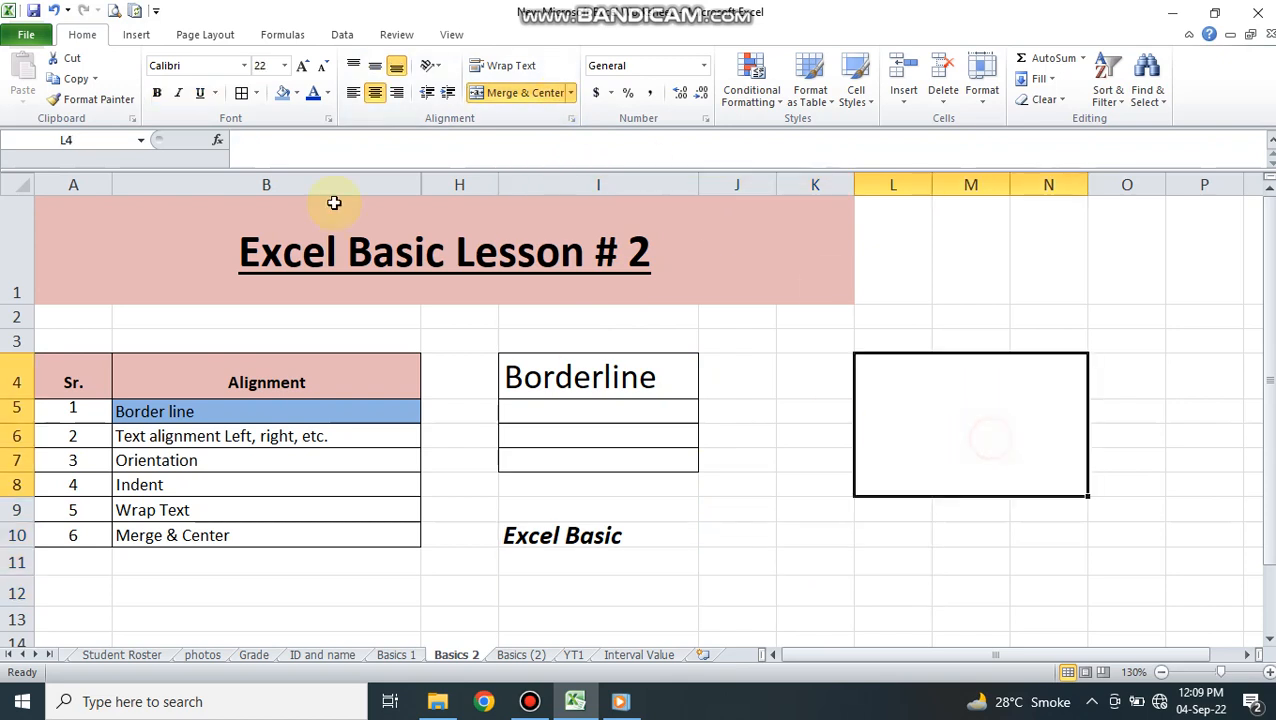
{"action": "left_click", "coordinate": [502, 96]}
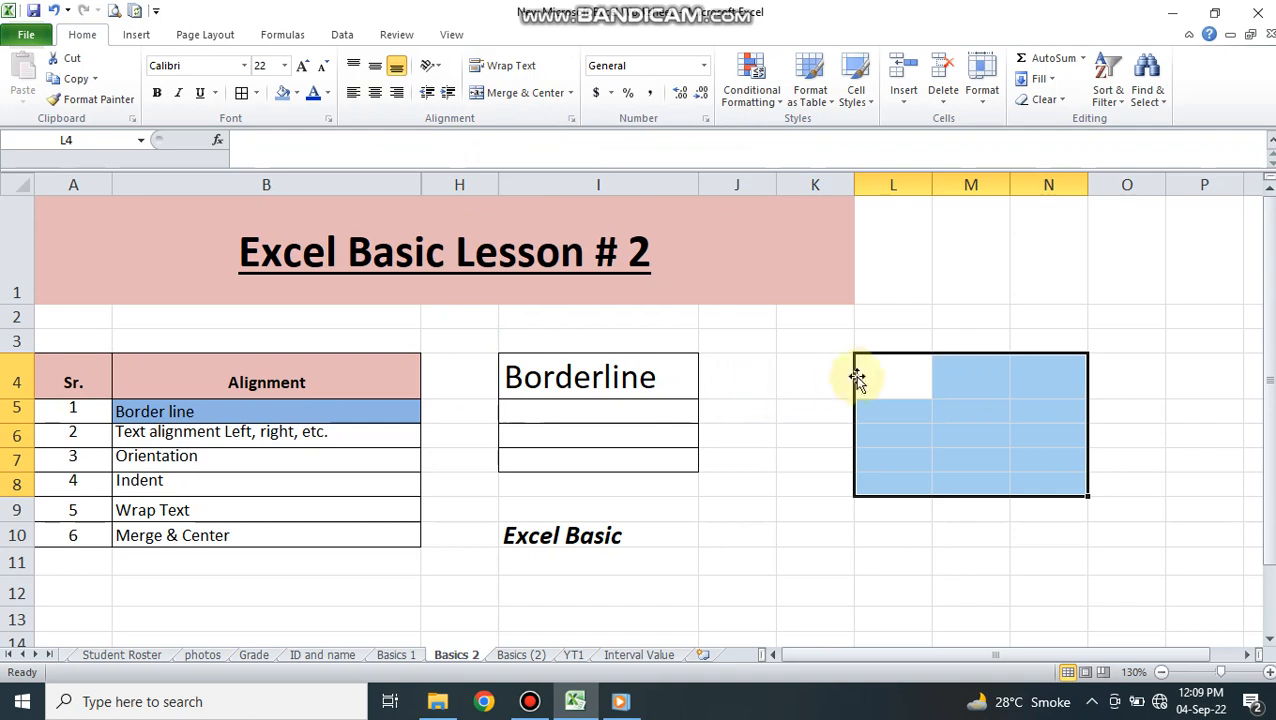
Merge and center the range L4:N8 again and enter "Merge & Center" in it
{"action": "left_click", "coordinate": [525, 93]}
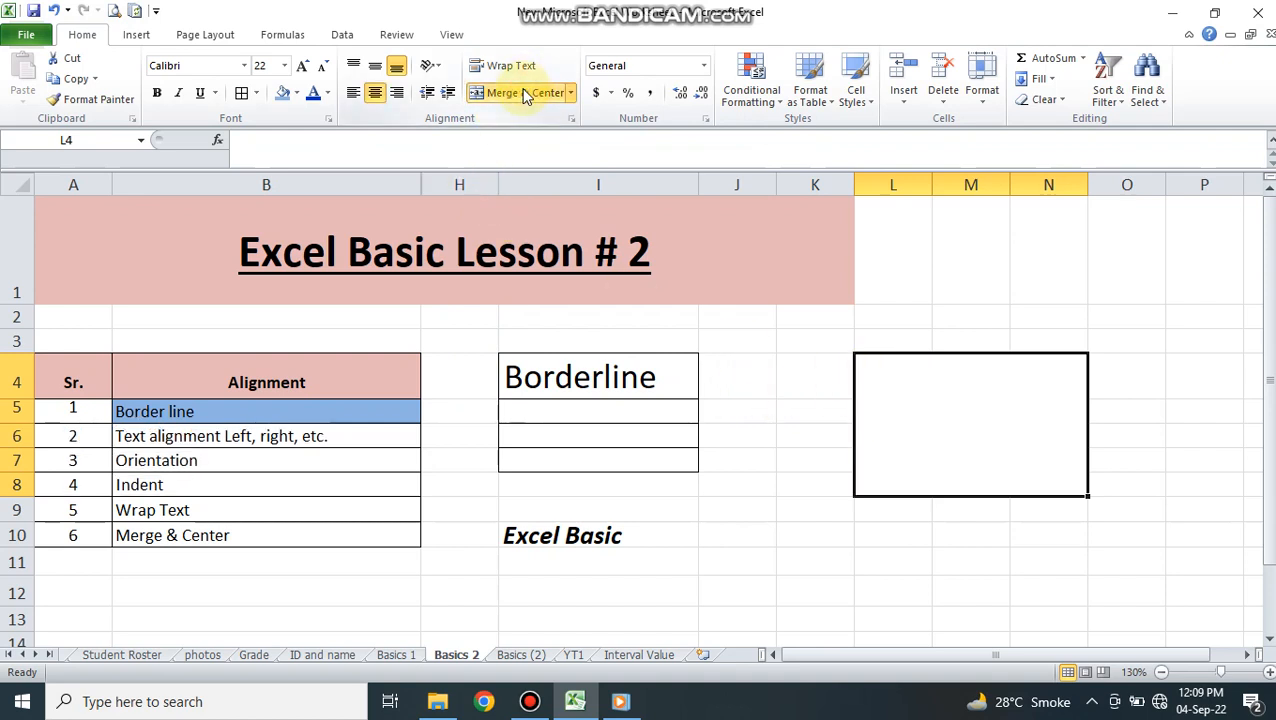
{"action": "type", "text": "Merge"}
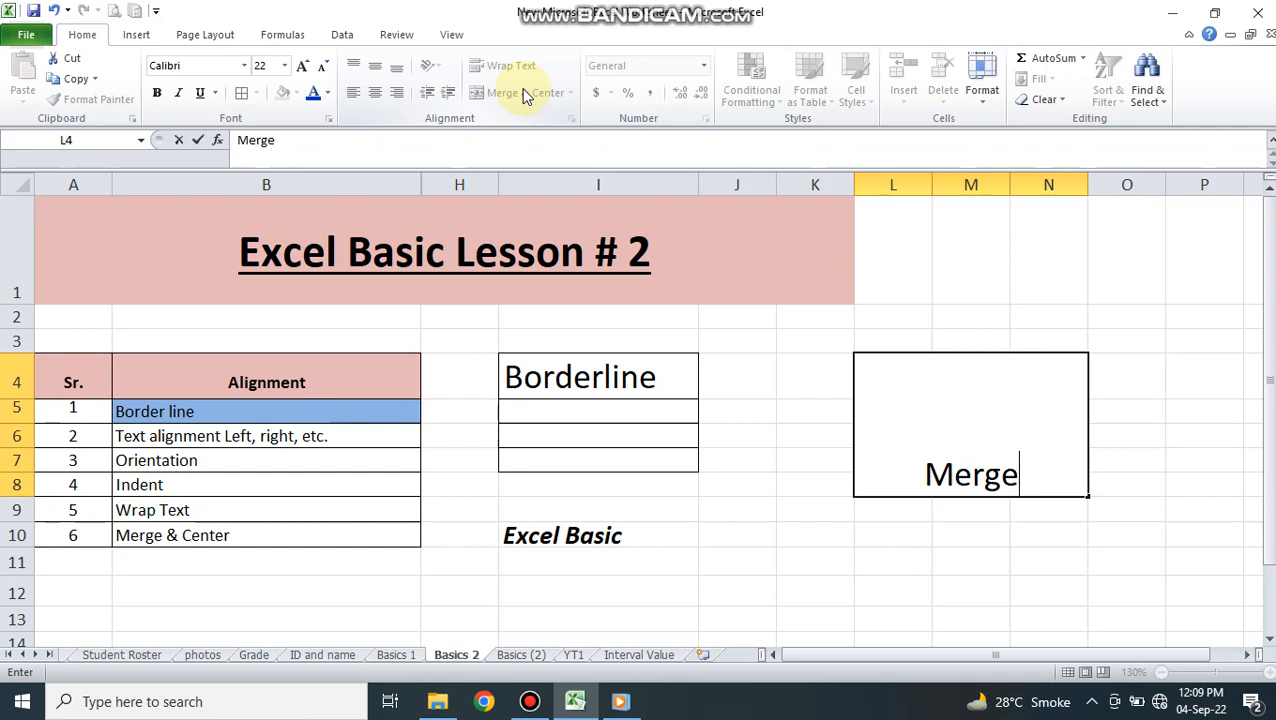
{"action": "type", "text": "& Center"}
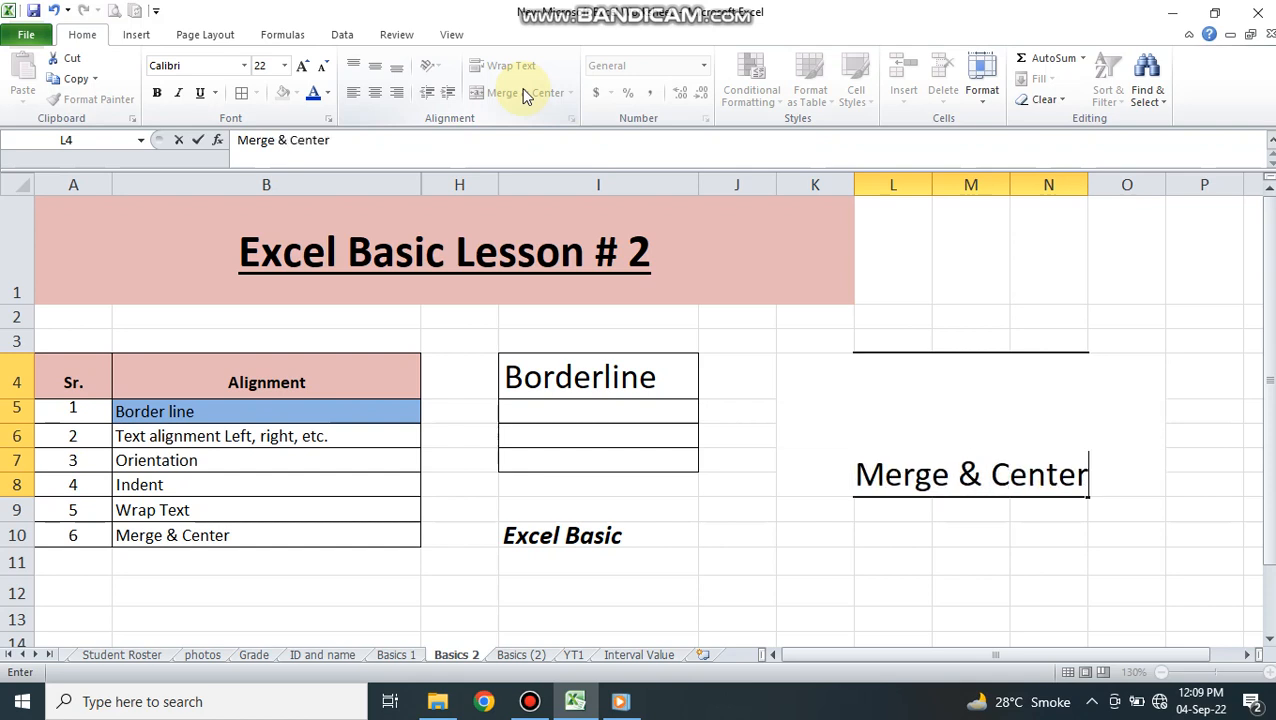
{"action": "key", "text": "Return"}
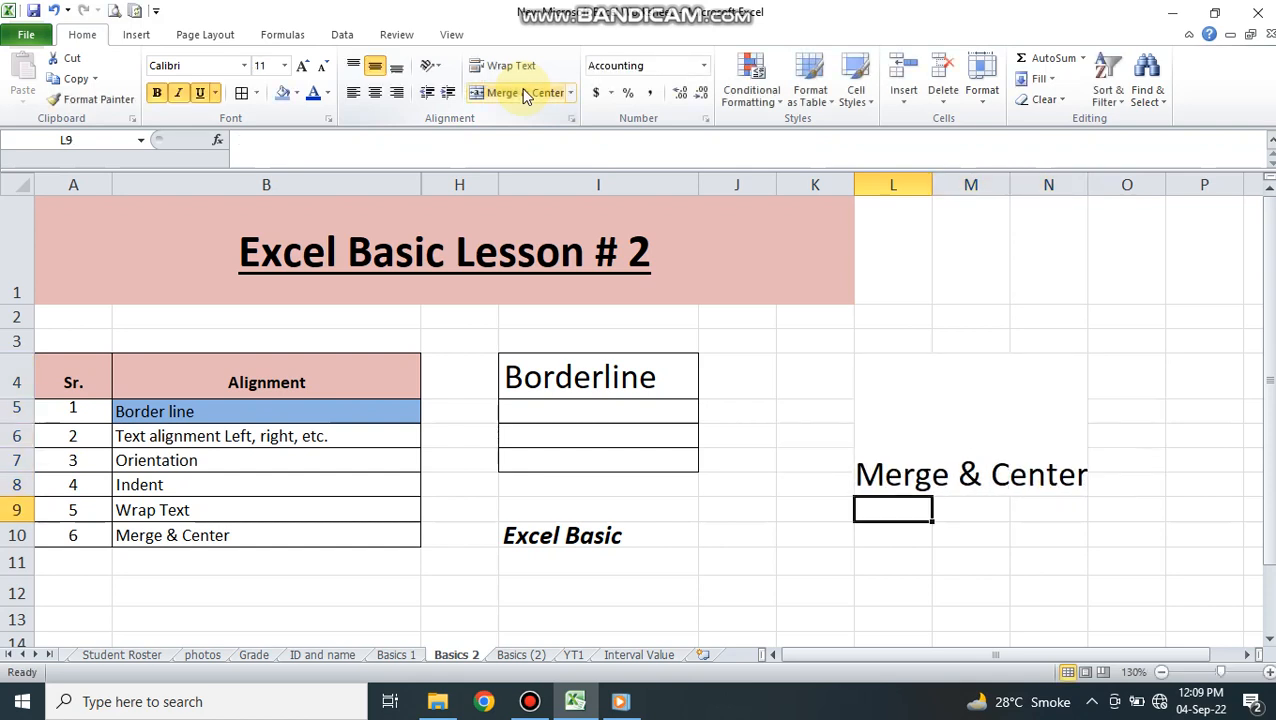
{"action": "key", "text": "Up"}
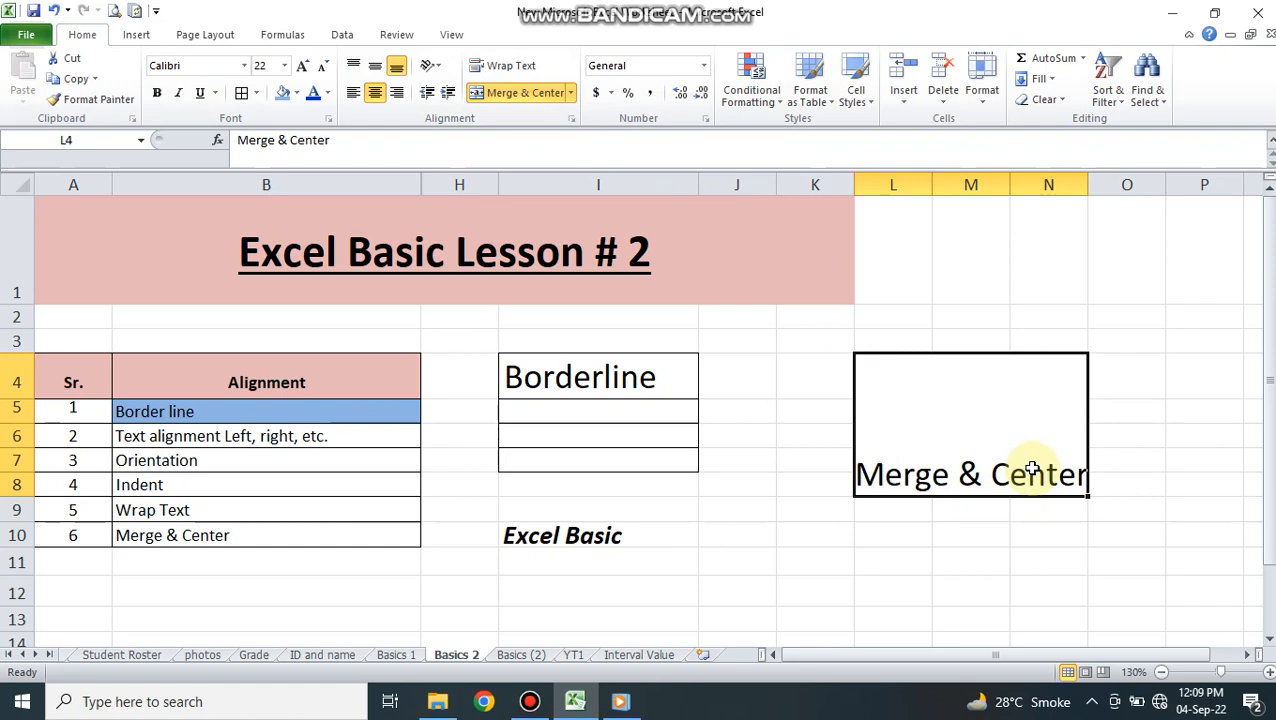
Try wrapping the text in the merged cell L4:N8 and turn the wrapping off again
{"action": "left_click", "coordinate": [522, 70]}
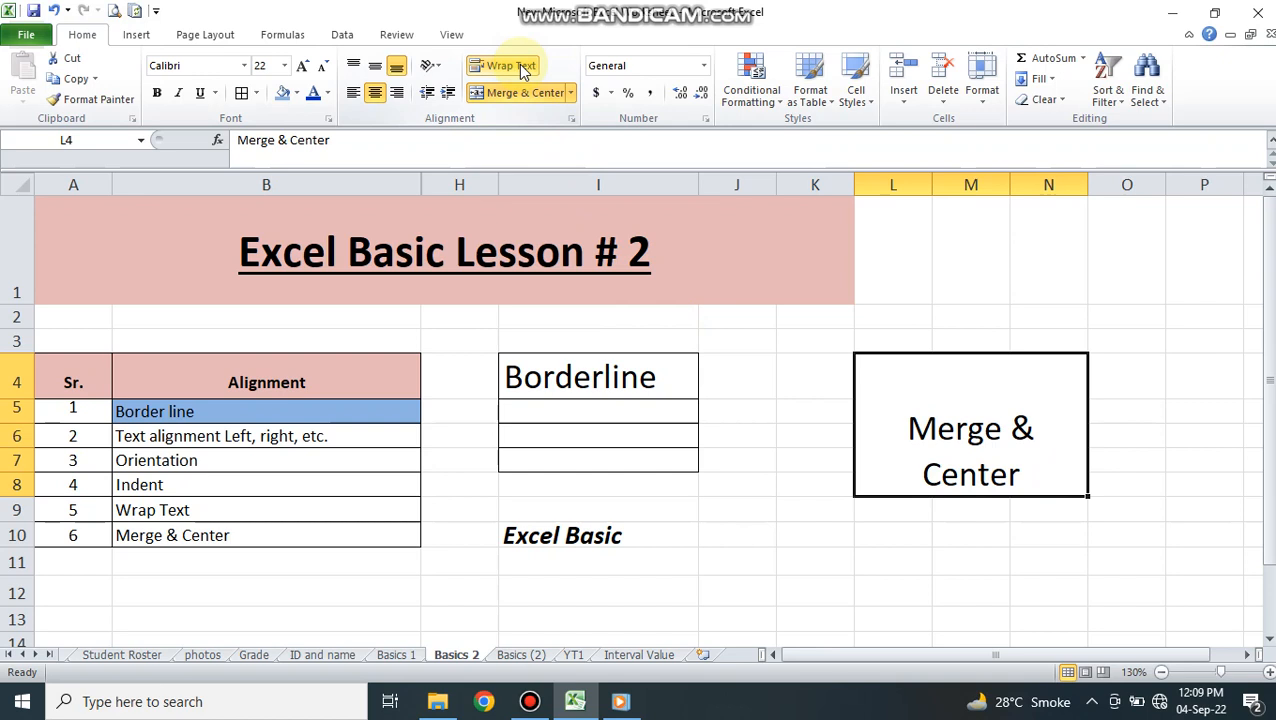
{"action": "left_click", "coordinate": [503, 68]}
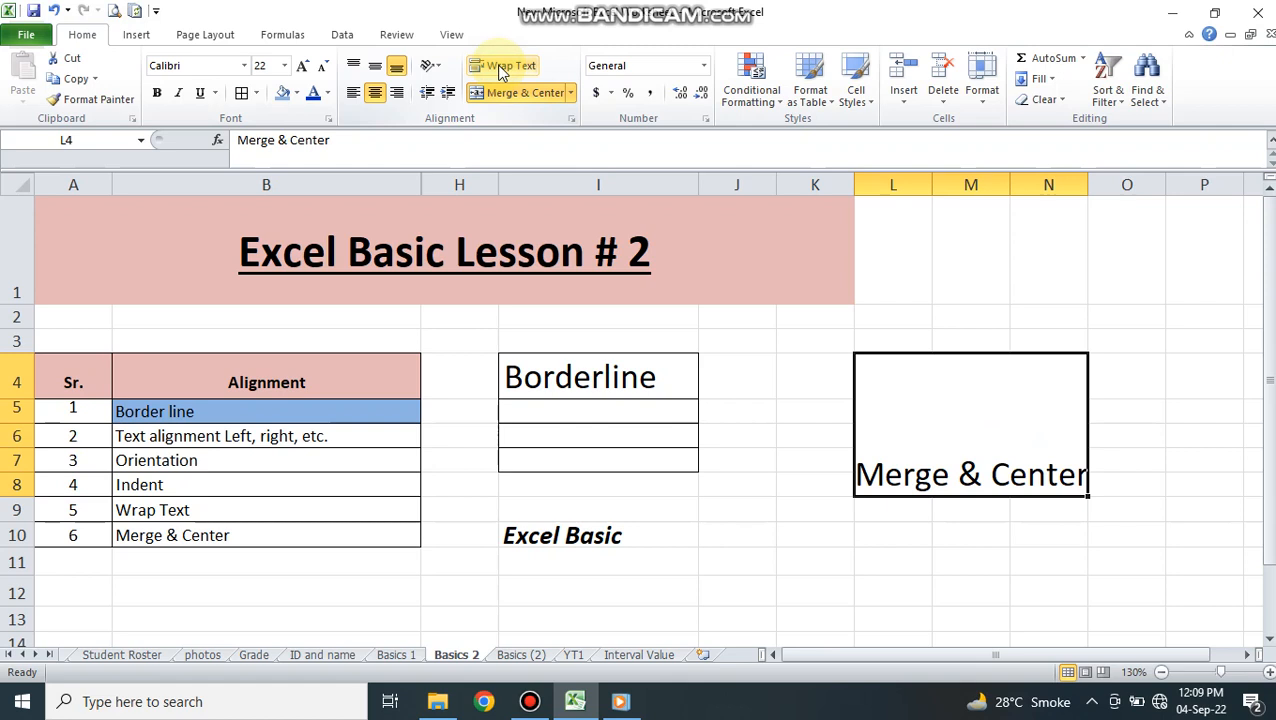
Replace the text in the merged cell L4:N8 with "Excel Basic Lesson # 2" and wrap it
{"action": "type", "text": "Excel "}
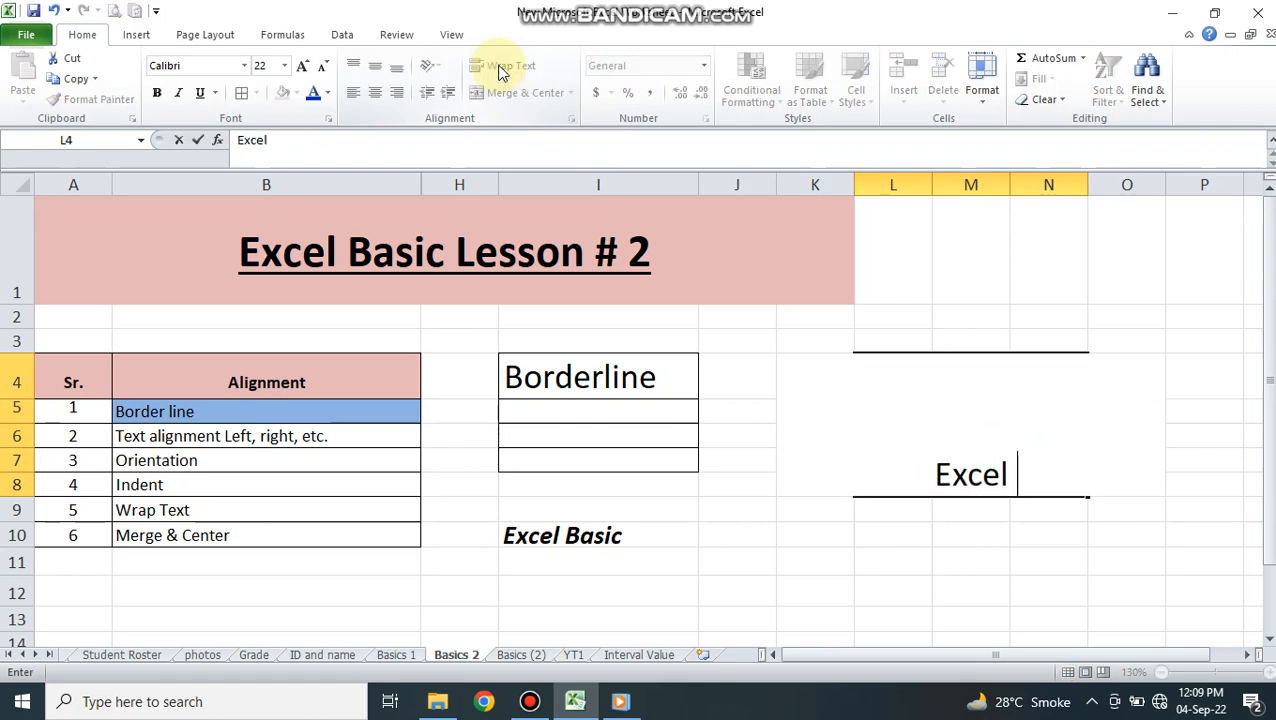
{"action": "type", "text": "Basic Lesso"}
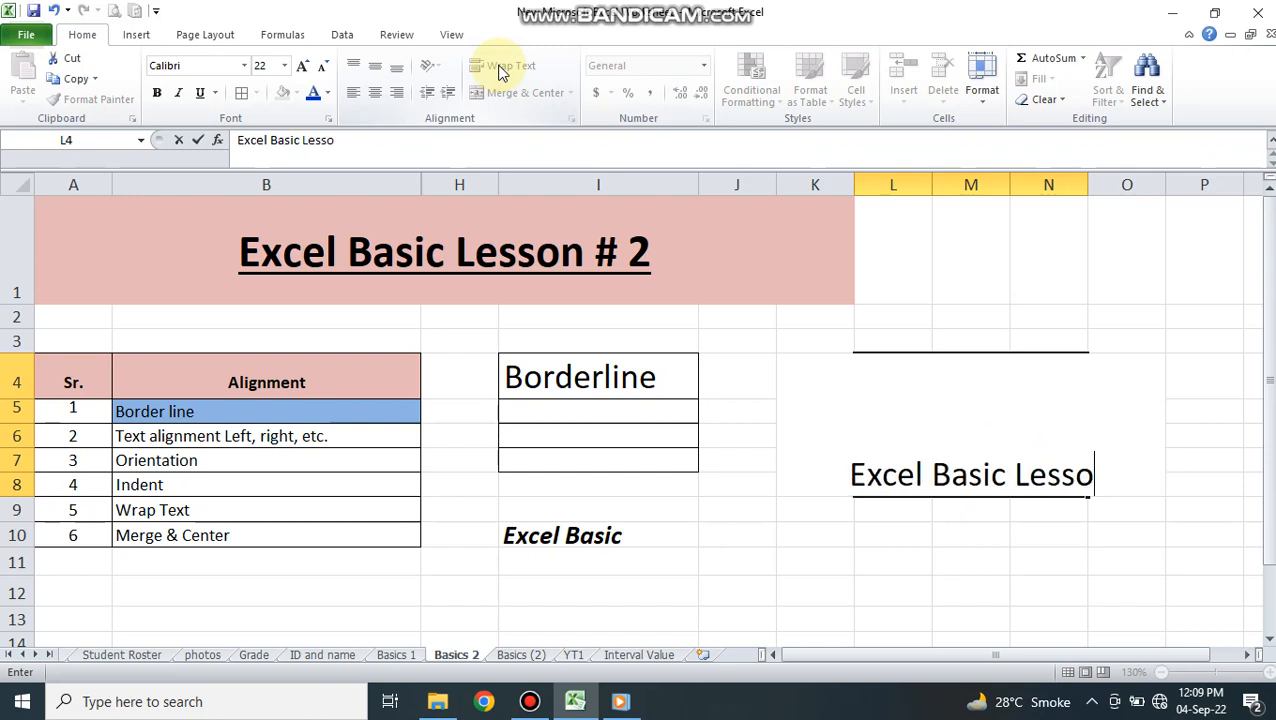
{"action": "type", "text": "n @"}
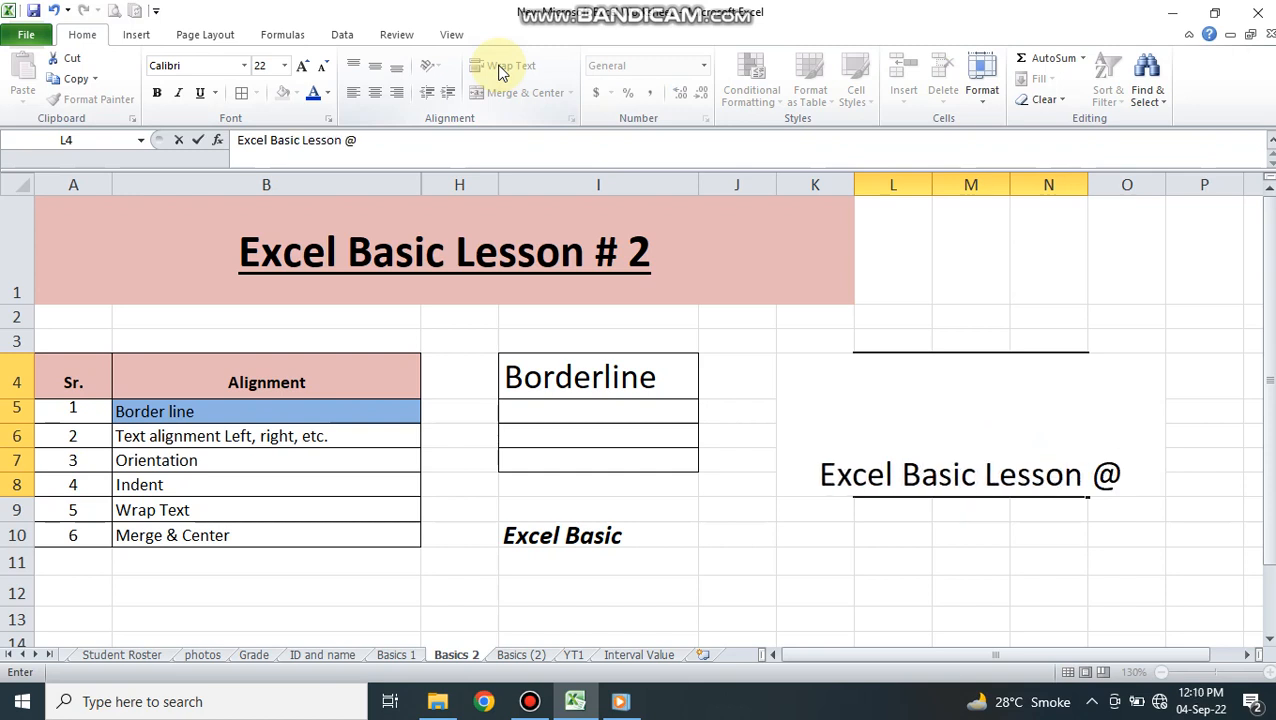
{"action": "key", "text": "BackSpace"}
{"action": "type", "text": "E"}
{"action": "key", "text": "BackSpace"}
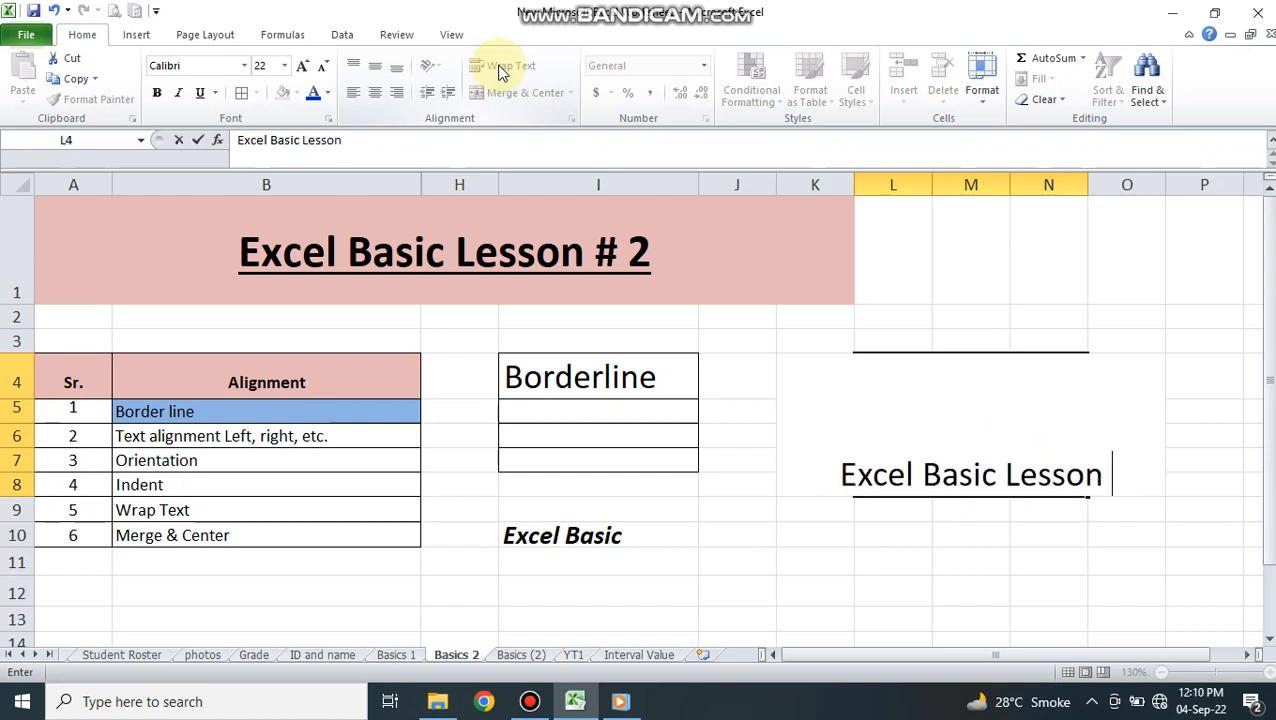
{"action": "type", "text": "# 2"}
{"action": "key", "text": "Return"}
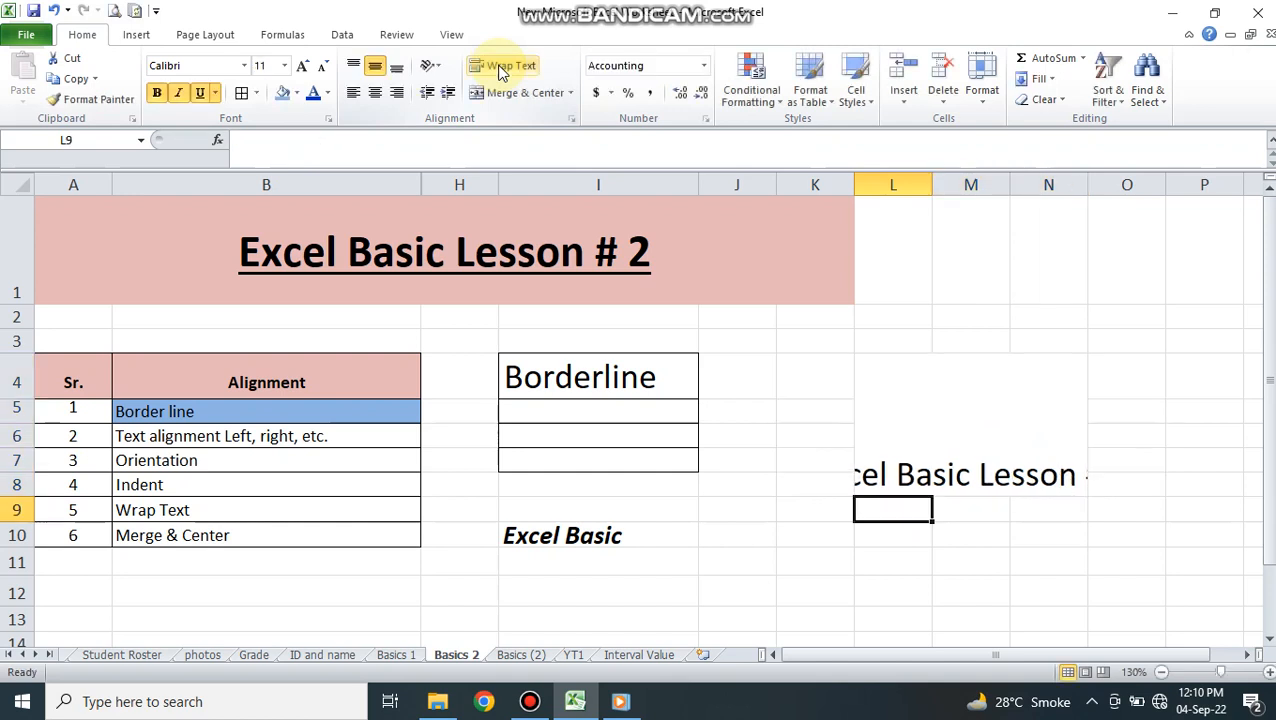
{"action": "key", "text": "Up"}
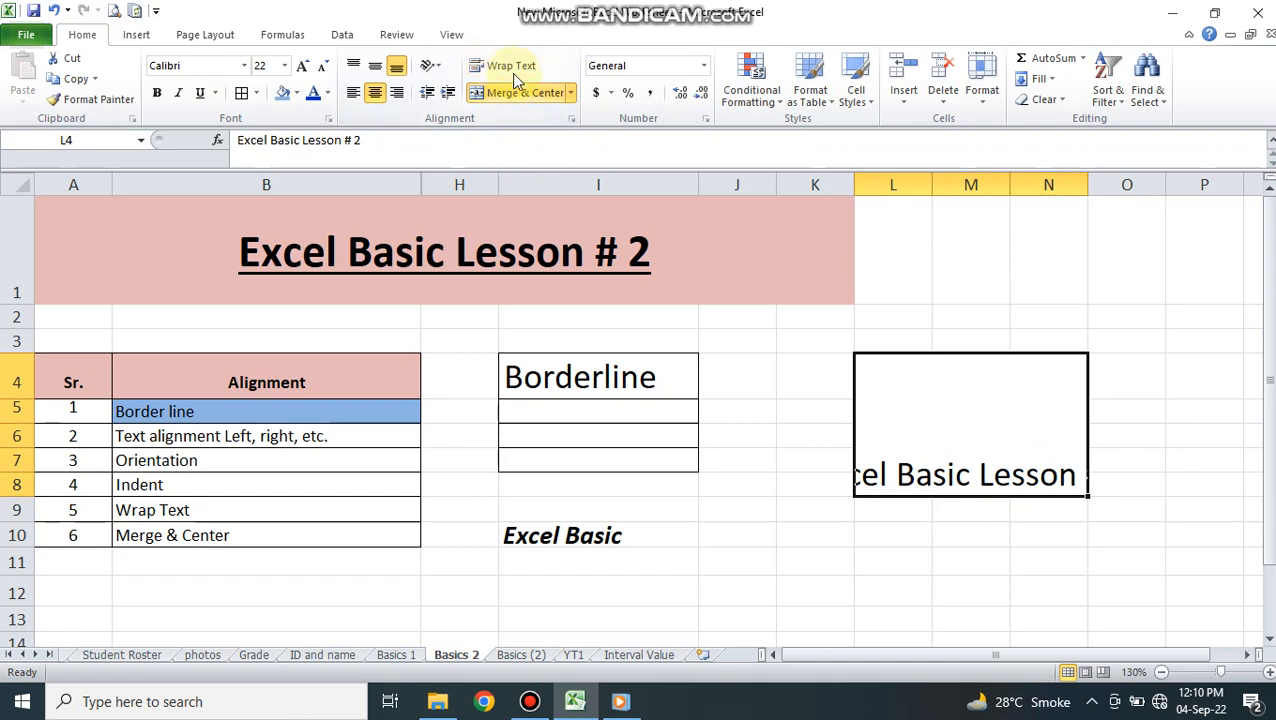
{"action": "left_click", "coordinate": [511, 66]}
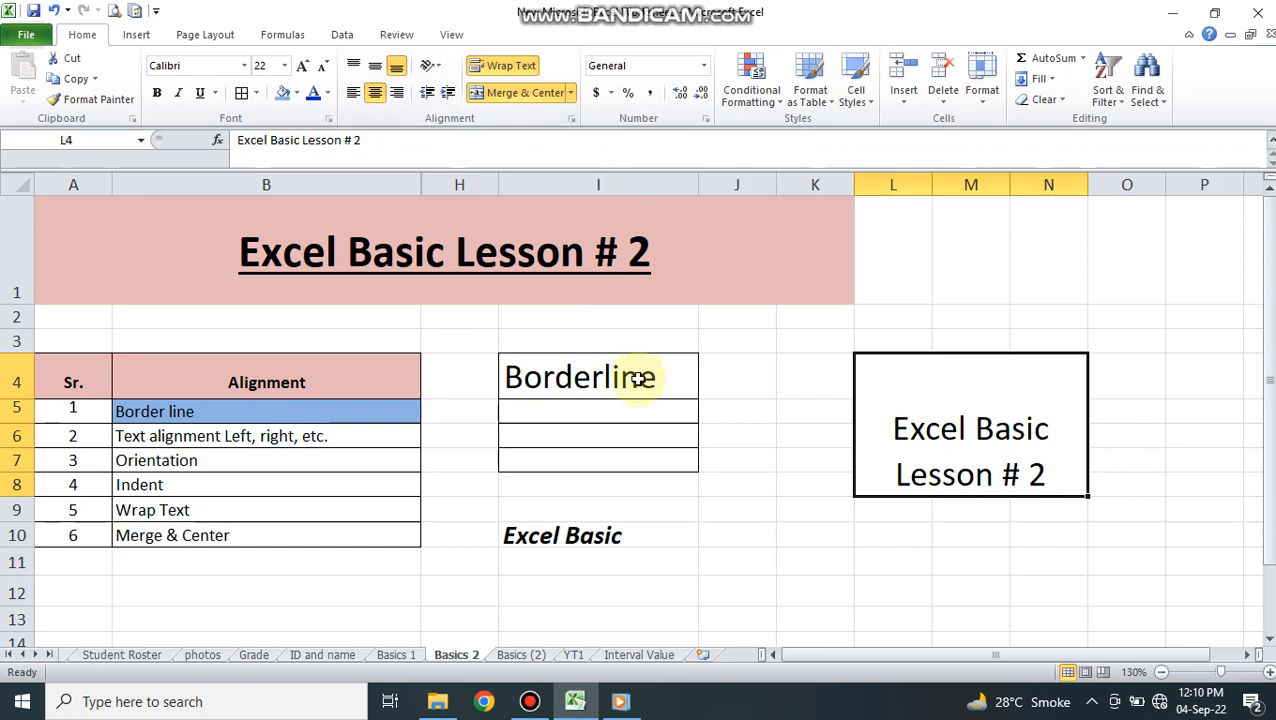
Enter the text "We are learning Excel" in cell K11
{"action": "left_click", "coordinate": [799, 553]}
{"action": "type", "text": "We are "}
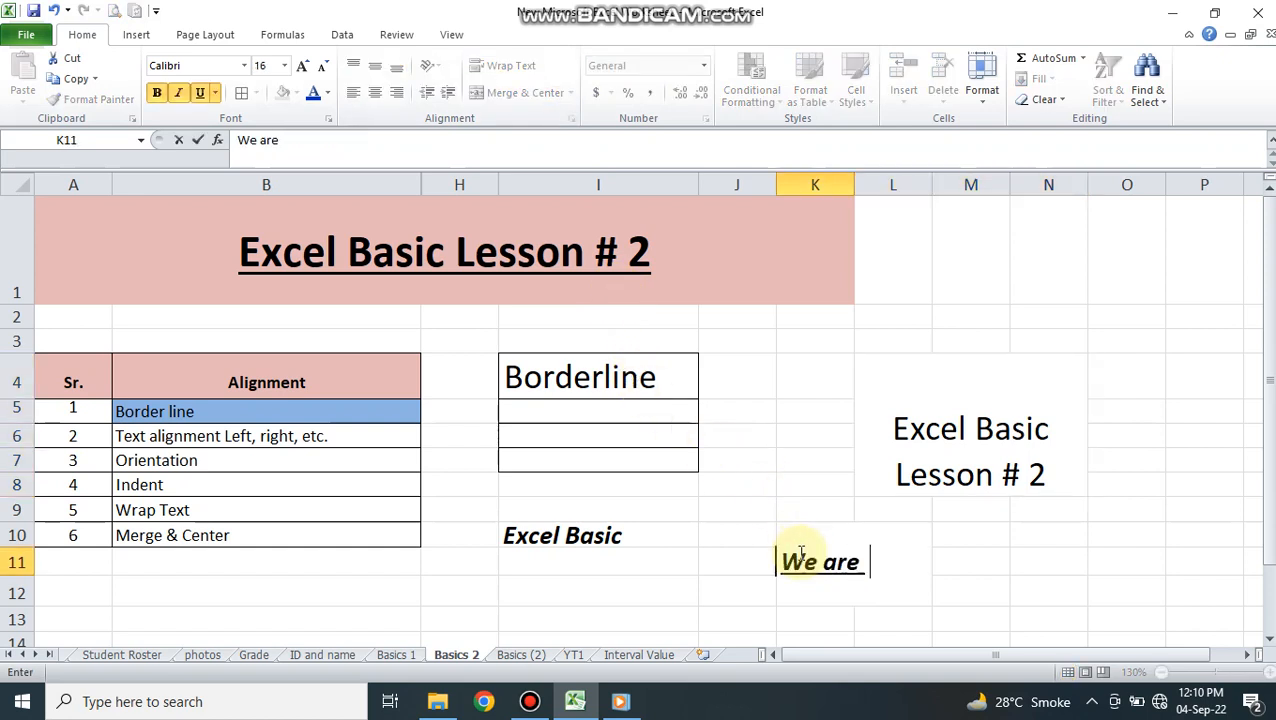
{"action": "type", "text": "learning Excel"}
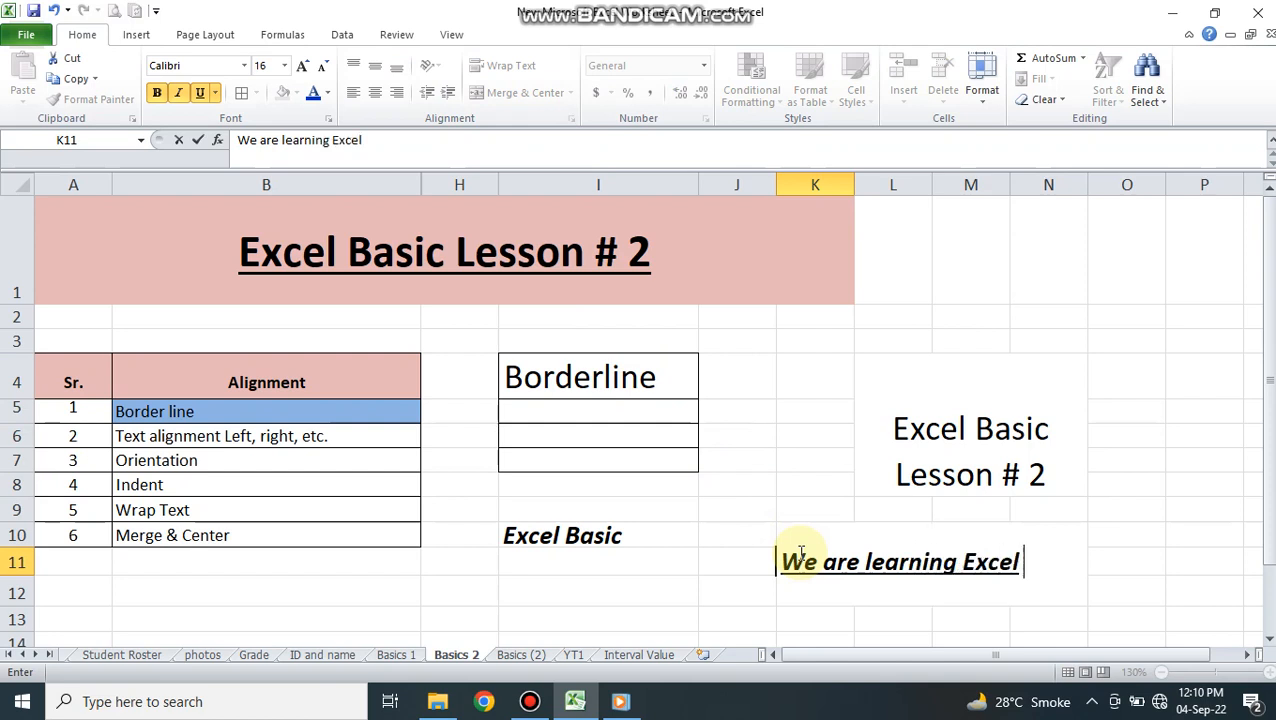
{"action": "key", "text": "Return"}
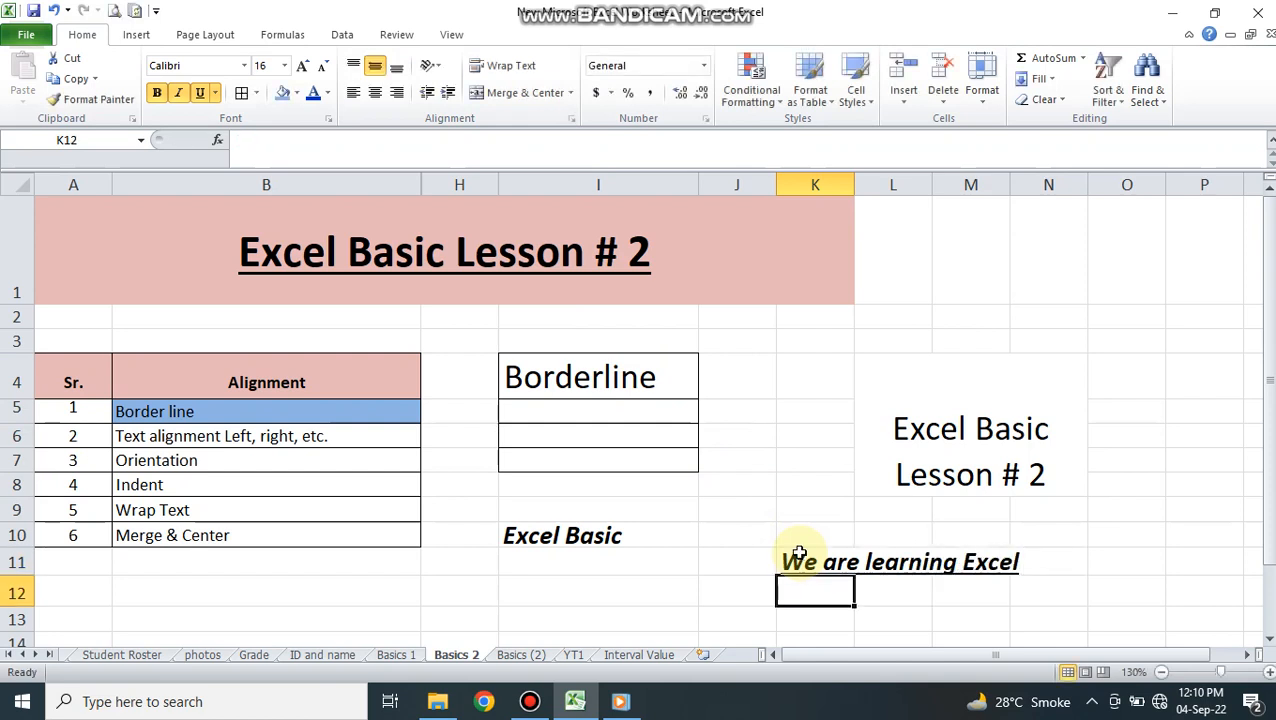
Merge and center the range J11:O11 around the "We are learning Excel" text
{"action": "left_click", "coordinate": [799, 553]}
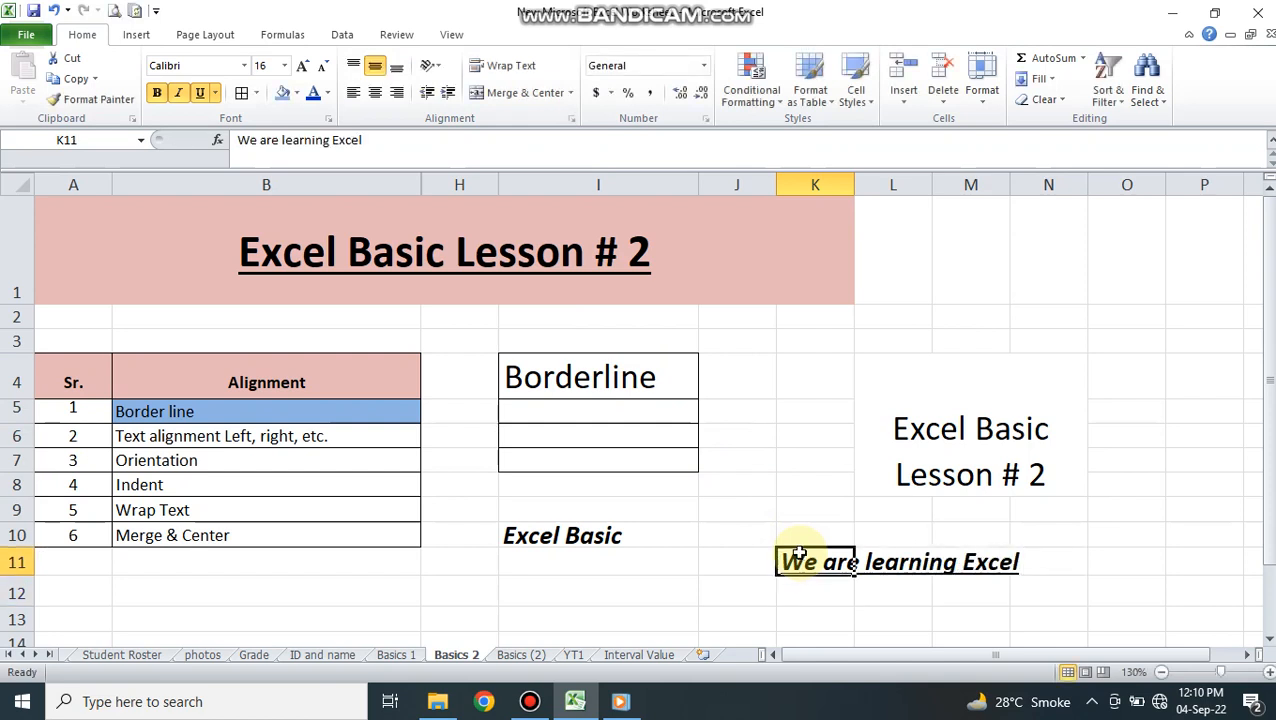
{"action": "key", "text": "Left"}
{"action": "key", "text": "shift+Right"}
{"action": "key", "text": "shift+Right"}
{"action": "key", "text": "shift+Right"}
{"action": "key", "text": "shift+Right"}
{"action": "key", "text": "shift+Right"}
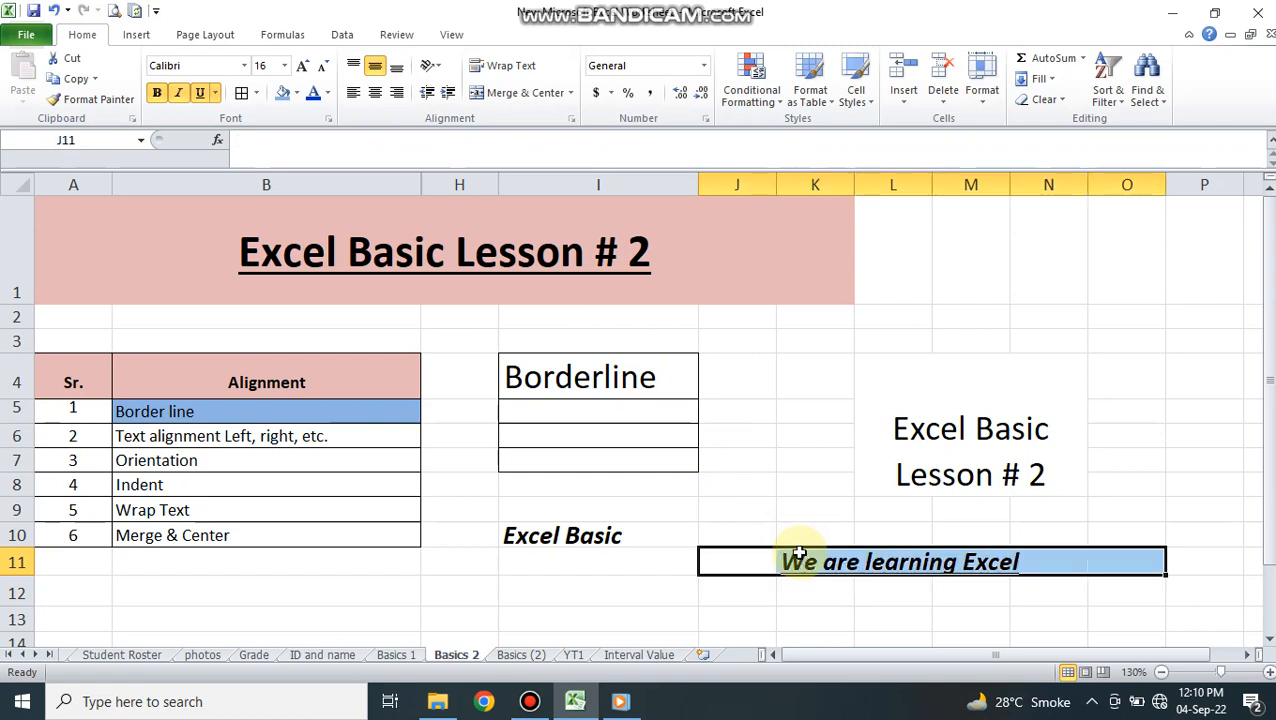
{"action": "left_click", "coordinate": [523, 93]}
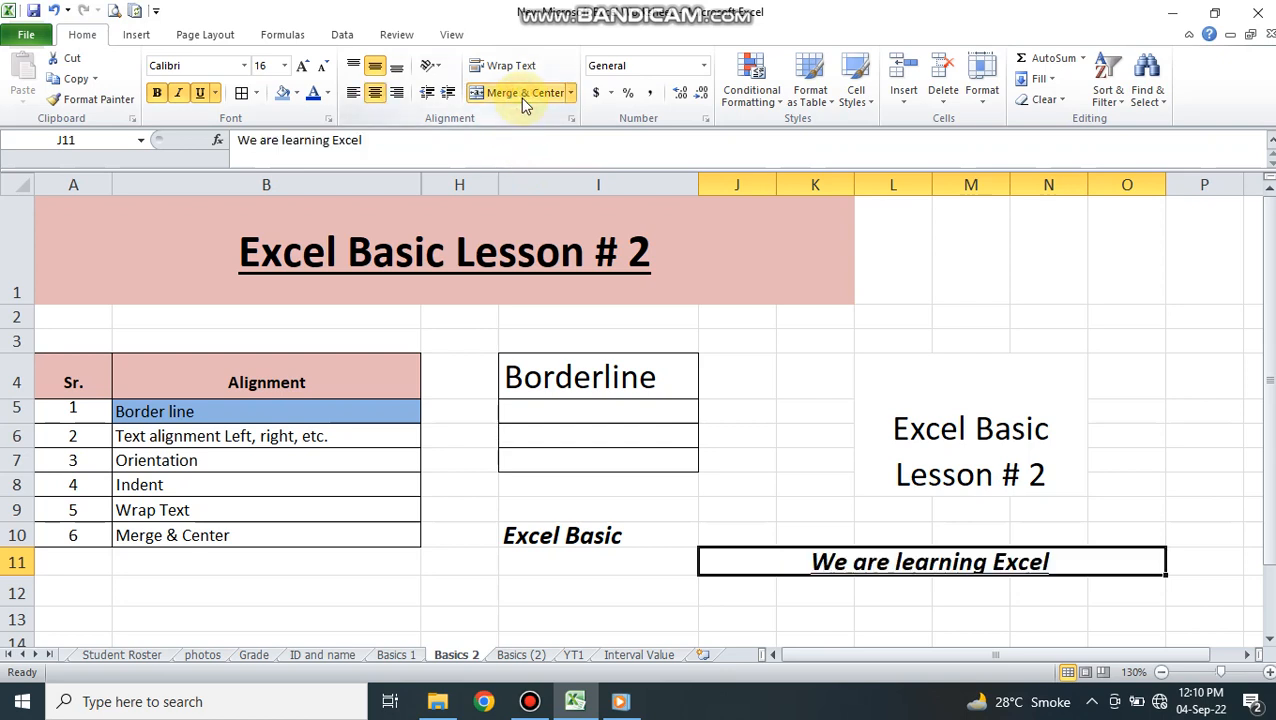
Enter the text "You learn Excel" in cell M2
{"action": "left_click", "coordinate": [941, 314]}
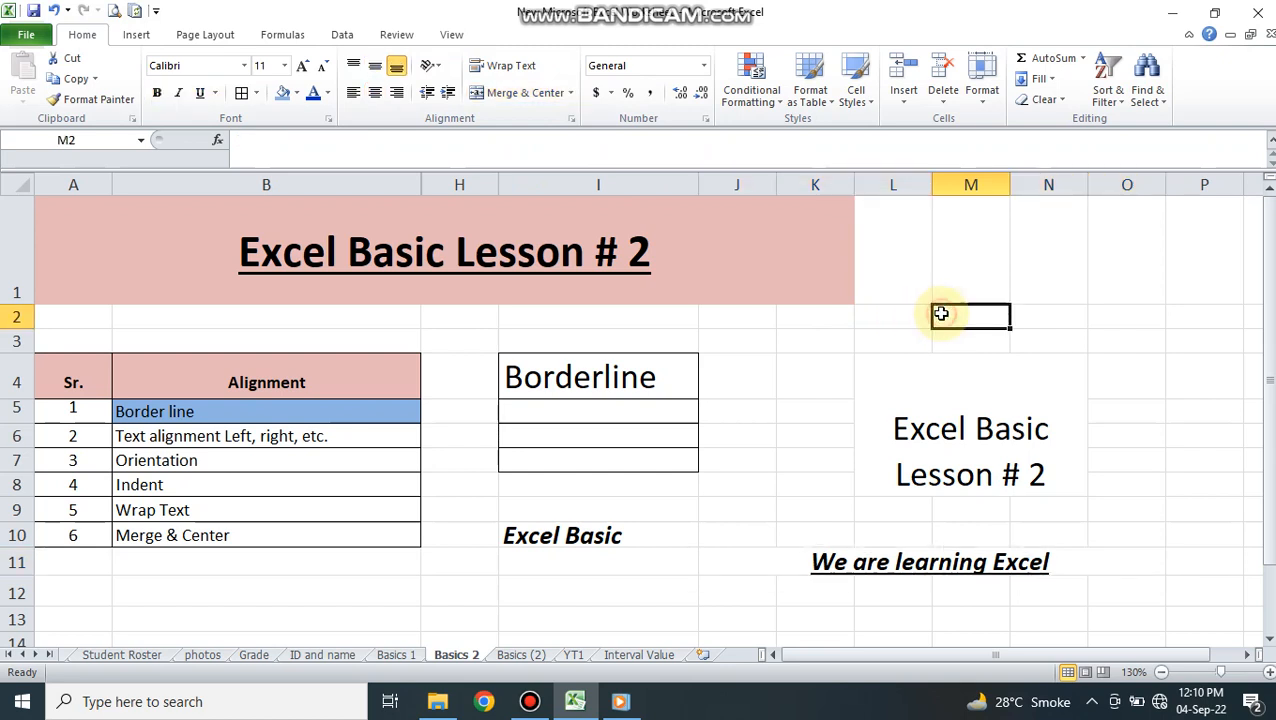
{"action": "type", "text": "Your"}
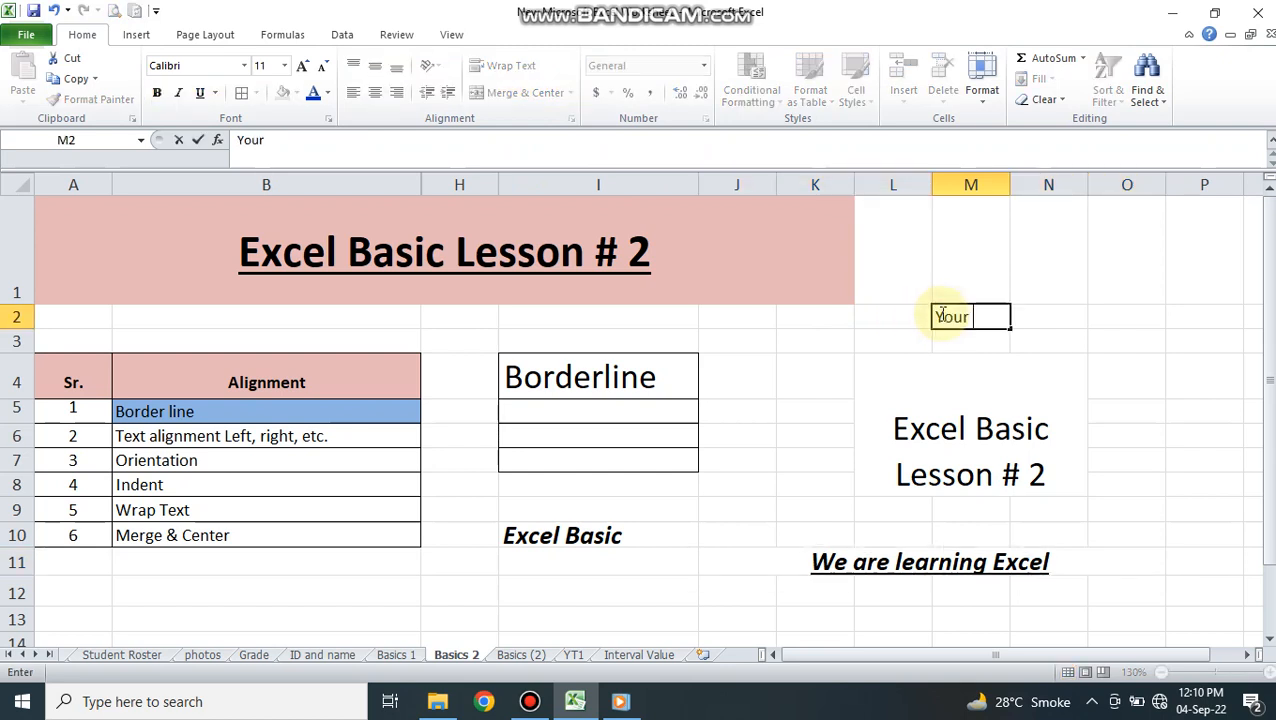
{"action": "key", "text": "BackSpace"}
{"action": "type", "text": "learn Excel"}
{"action": "key", "text": "Return"}
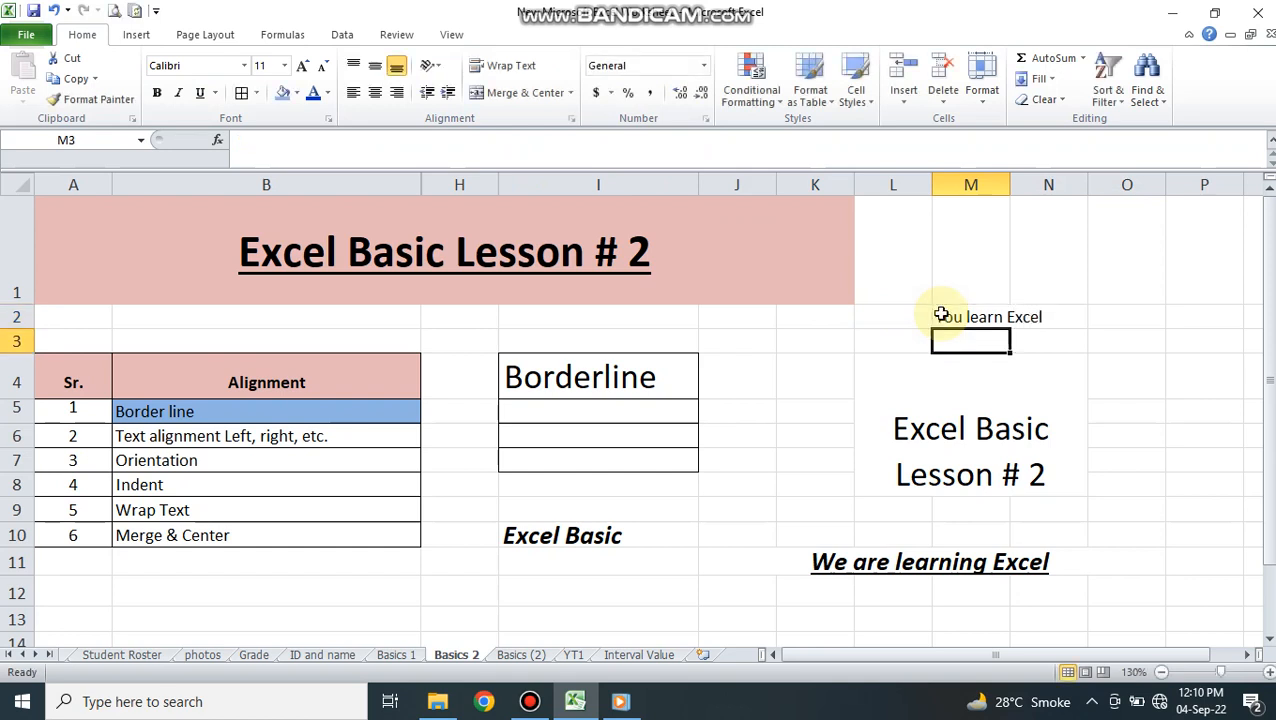
Wrap the text in cell M2 and center it both horizontally and vertically
{"action": "left_click", "coordinate": [941, 316]}
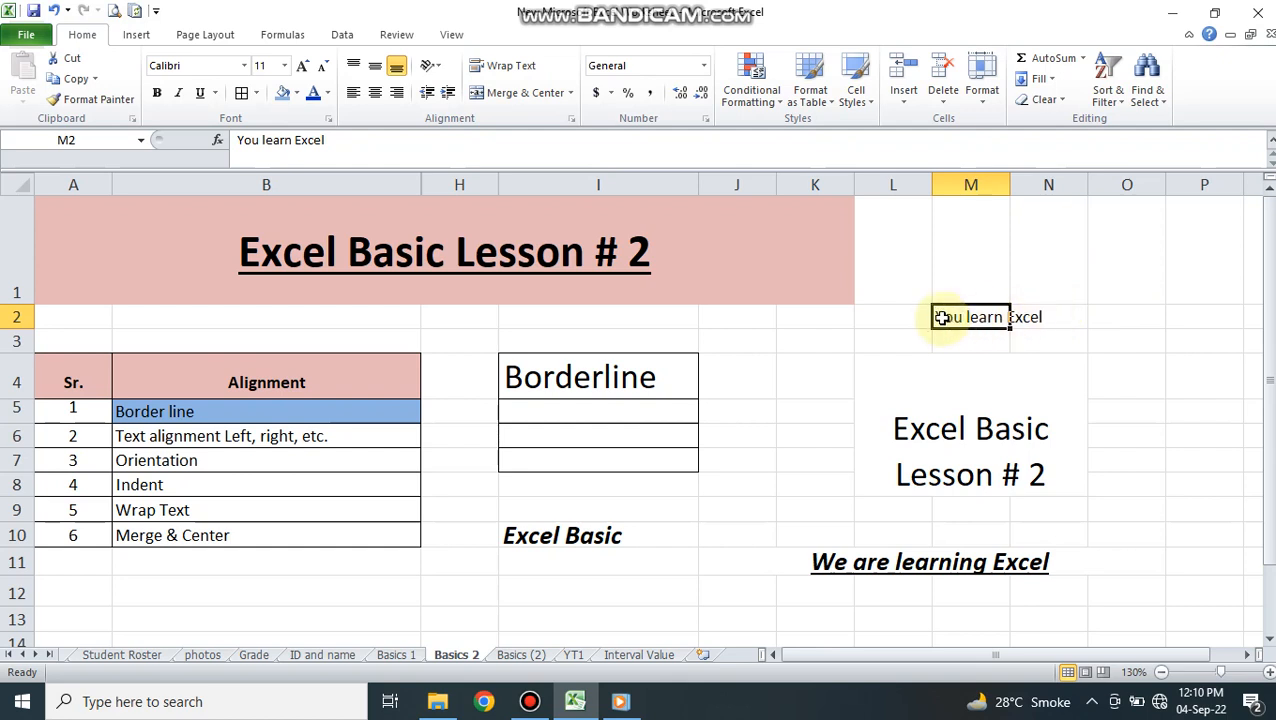
{"action": "left_click", "coordinate": [510, 66]}
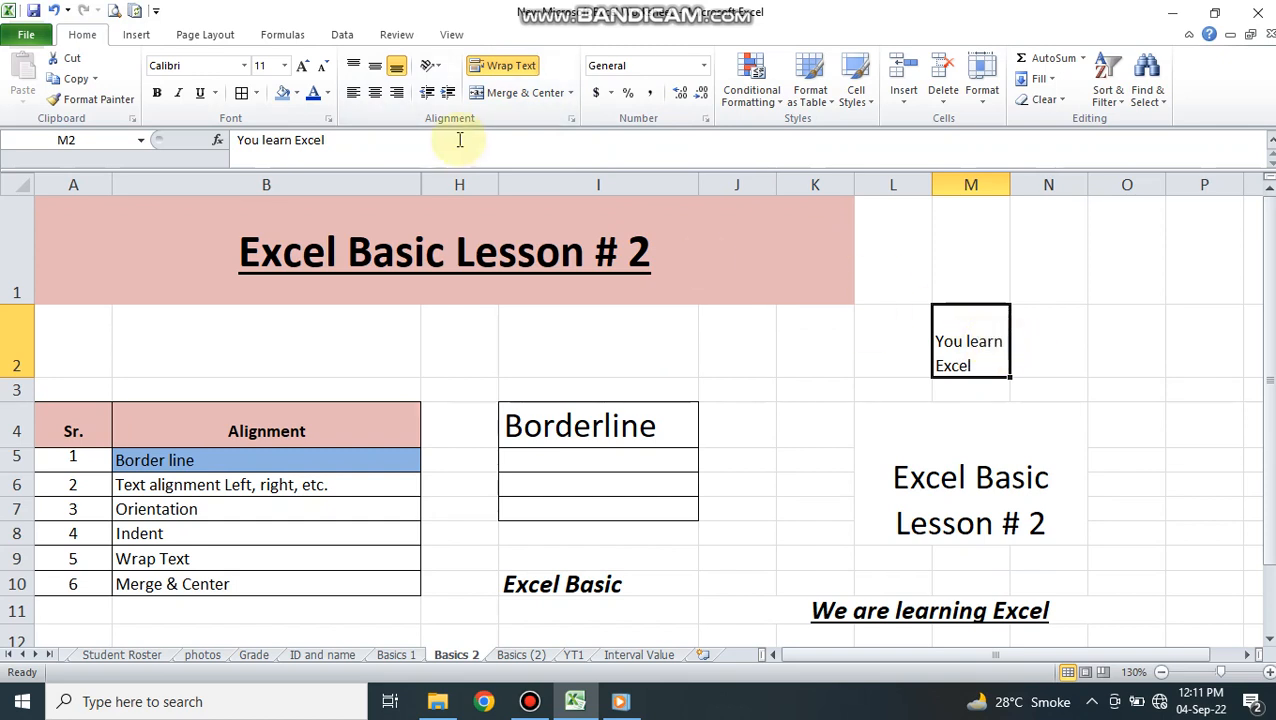
{"action": "left_click", "coordinate": [376, 99]}
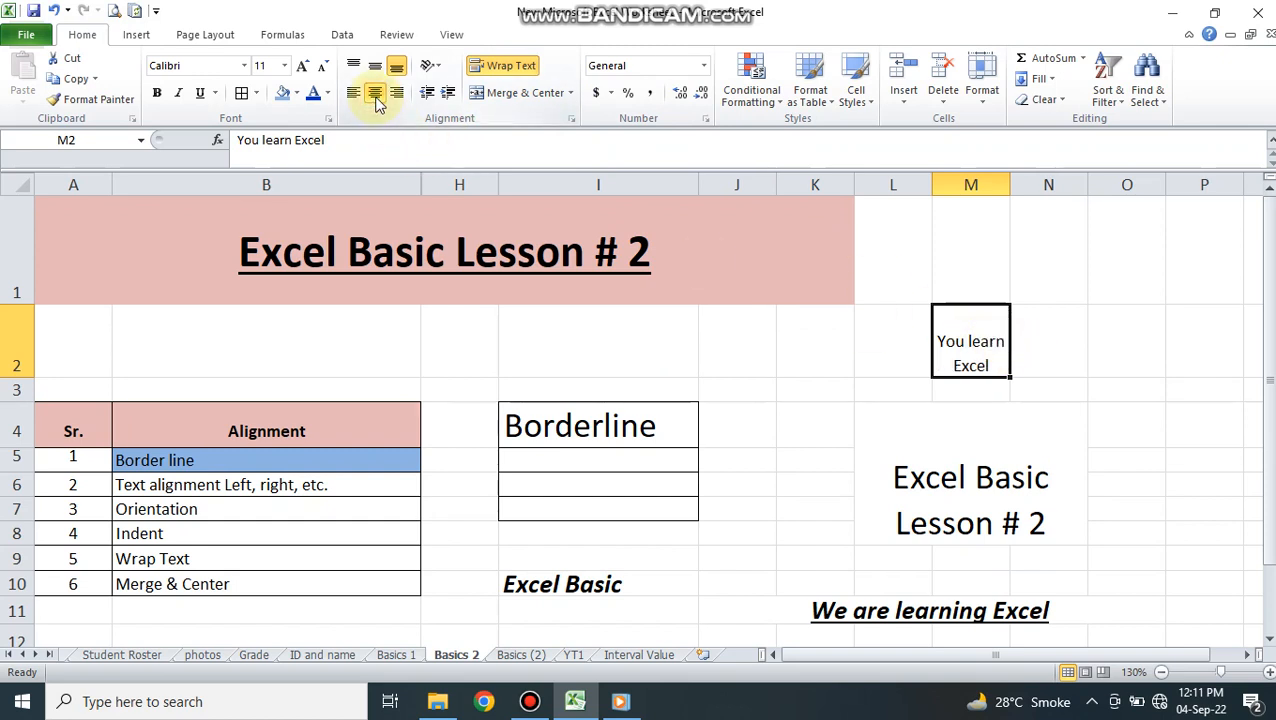
{"action": "left_click", "coordinate": [376, 78]}
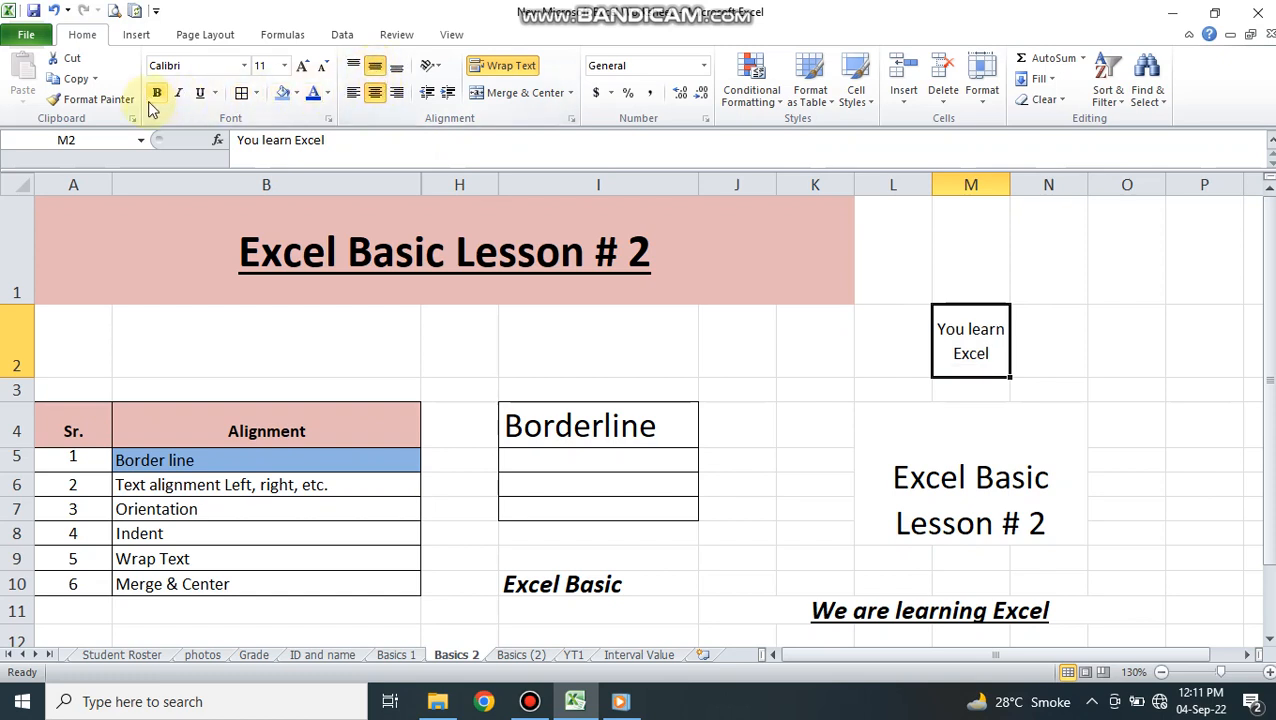